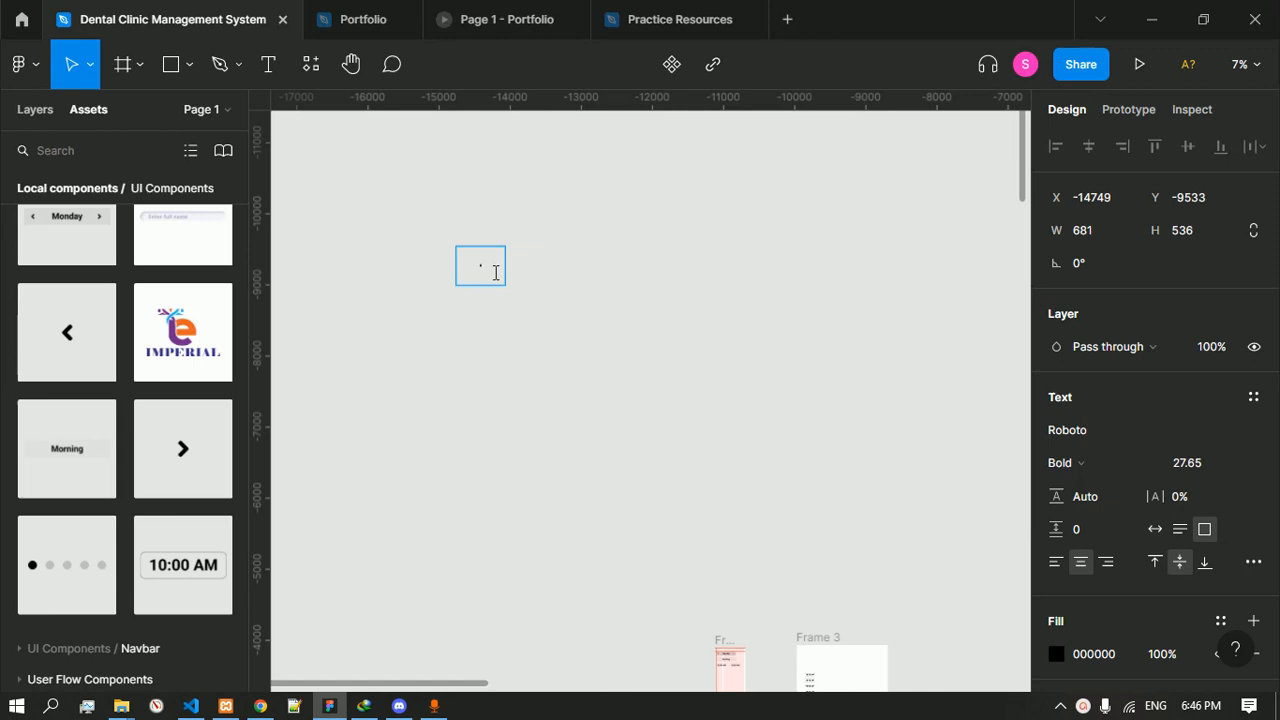
- Set the width and height of the text box containing "1" to 45 each
scroll(466, 266, up, 10)
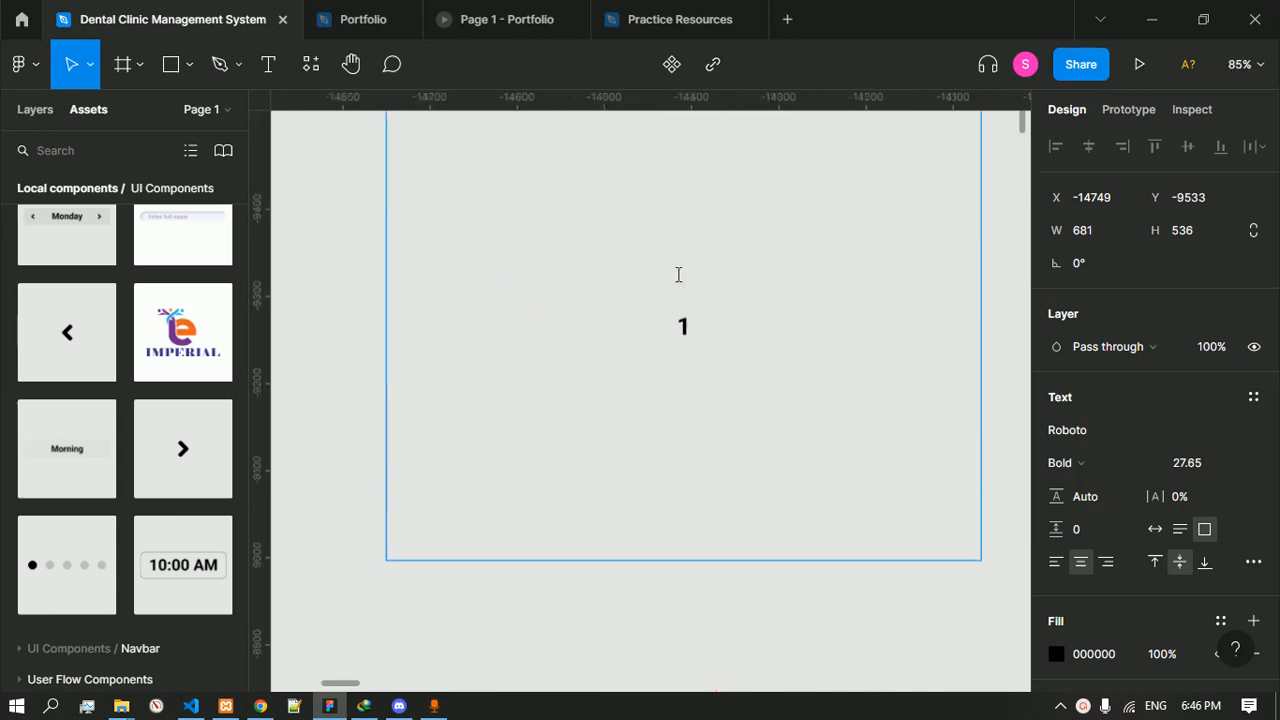
click(1086, 240)
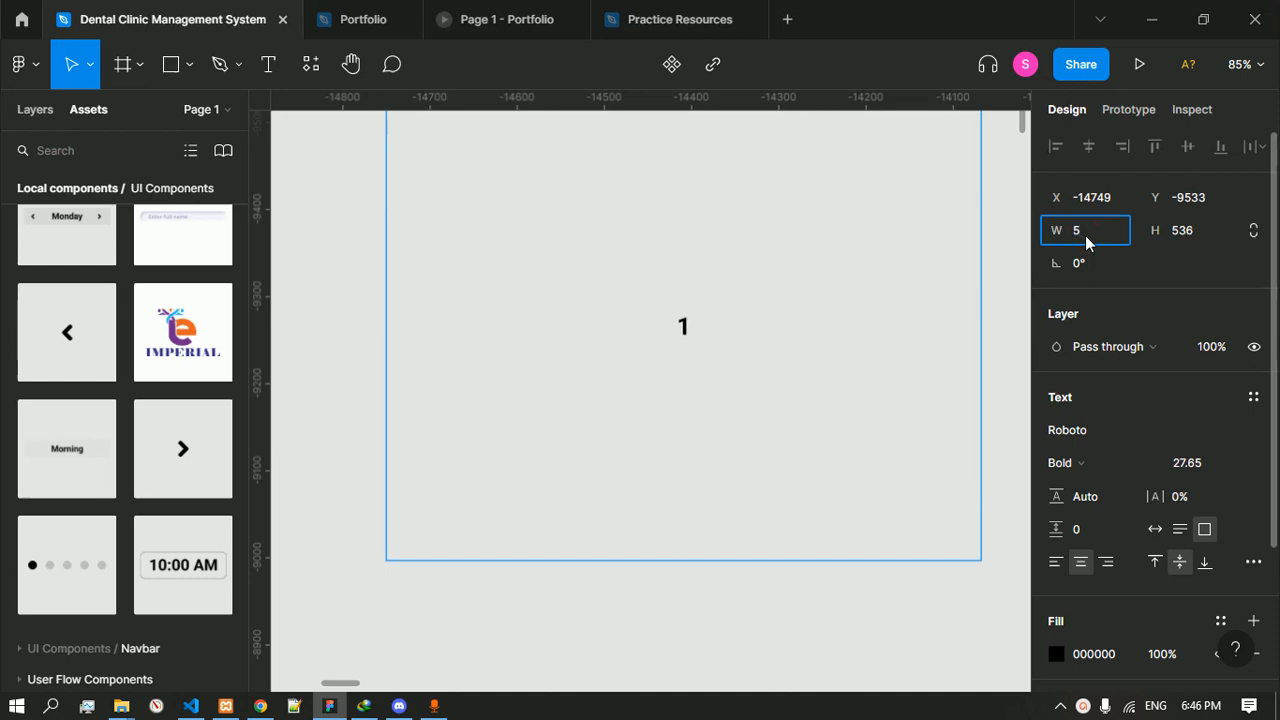
text(45)
key(Return)
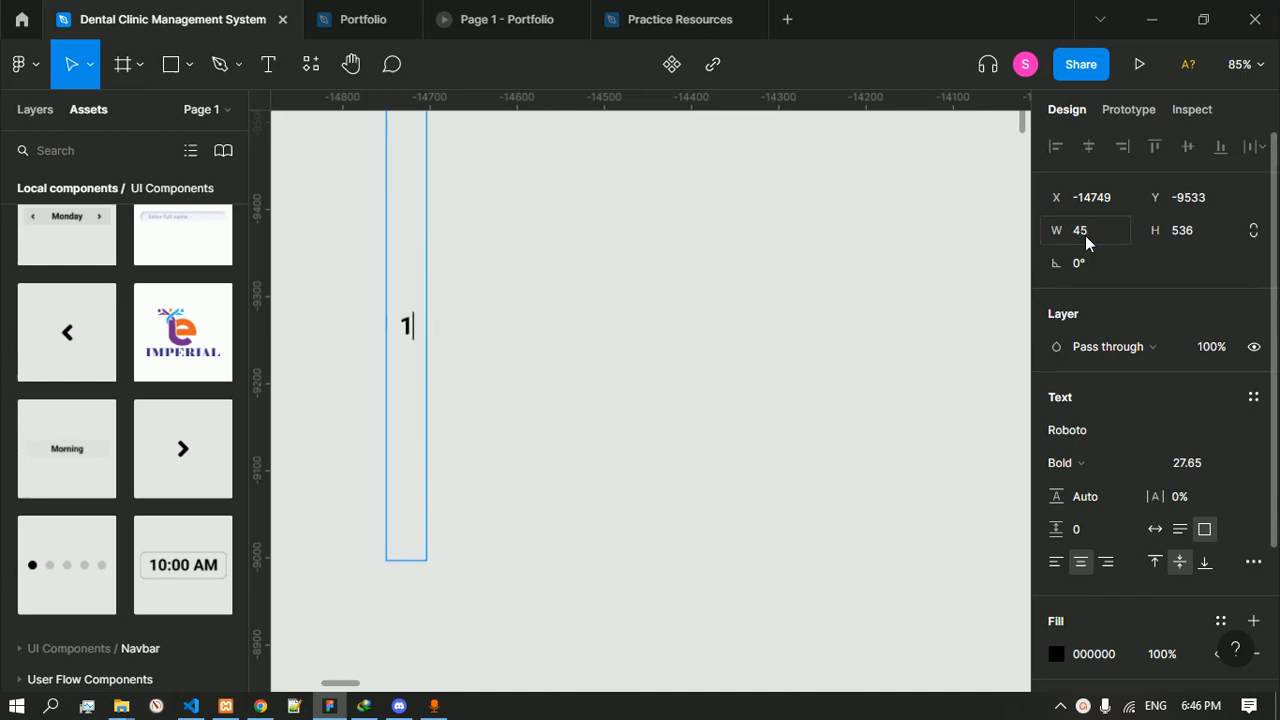
click(1194, 238)
text(45)
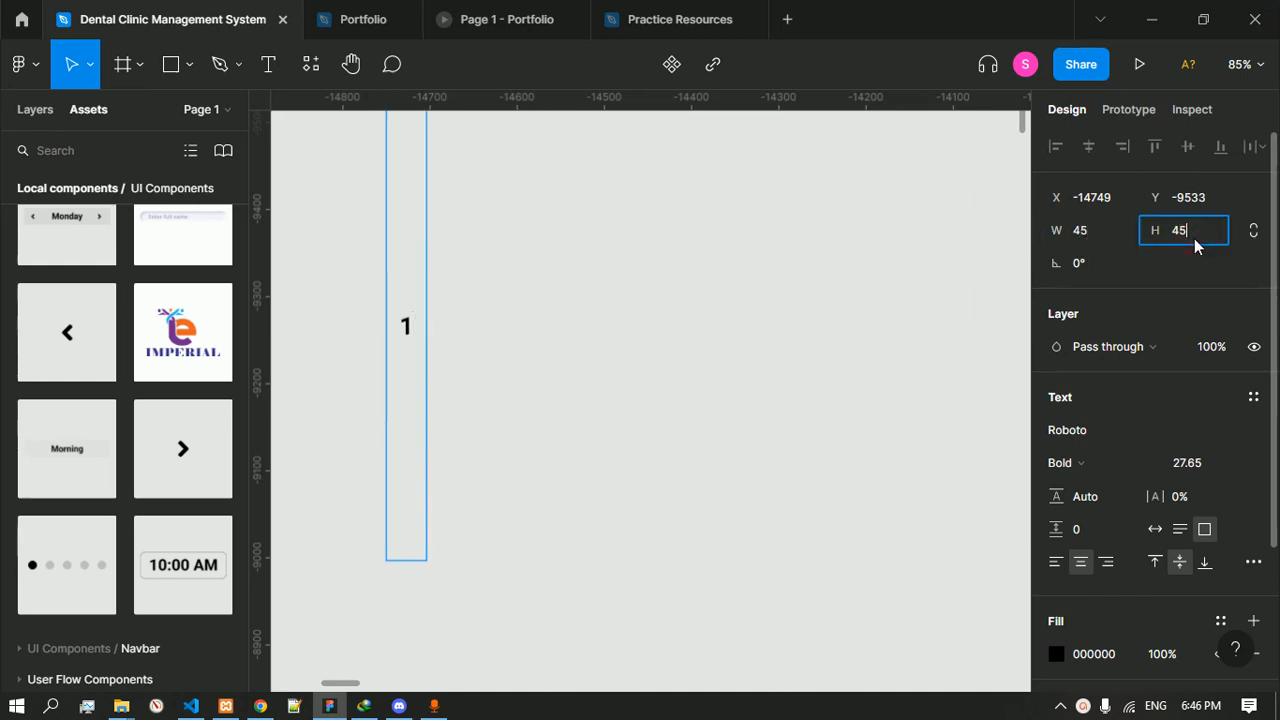
key(Return)
scroll(447, 293, up, 2)
key(Return)
scroll(447, 293, up, 3)
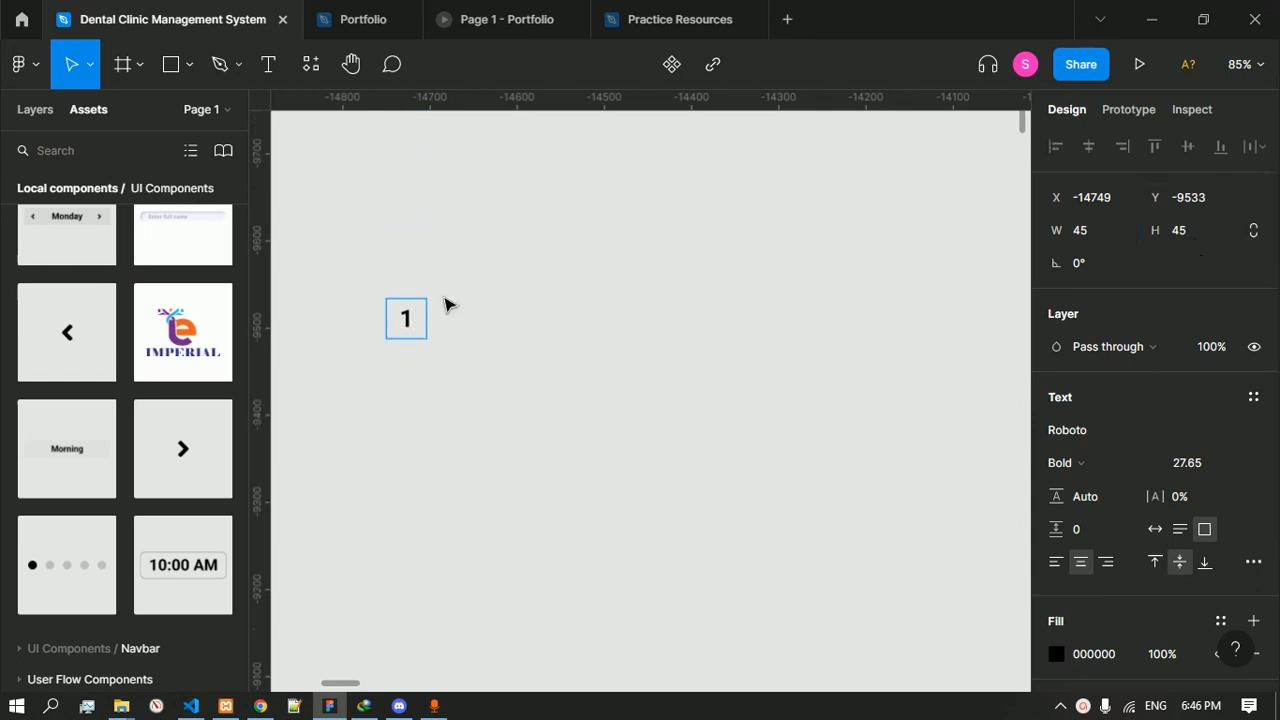
- Wrap the "1" text in a frame and duplicate that frame twice, forming a horizontal row of three
click(462, 351)
right_click(404, 322)
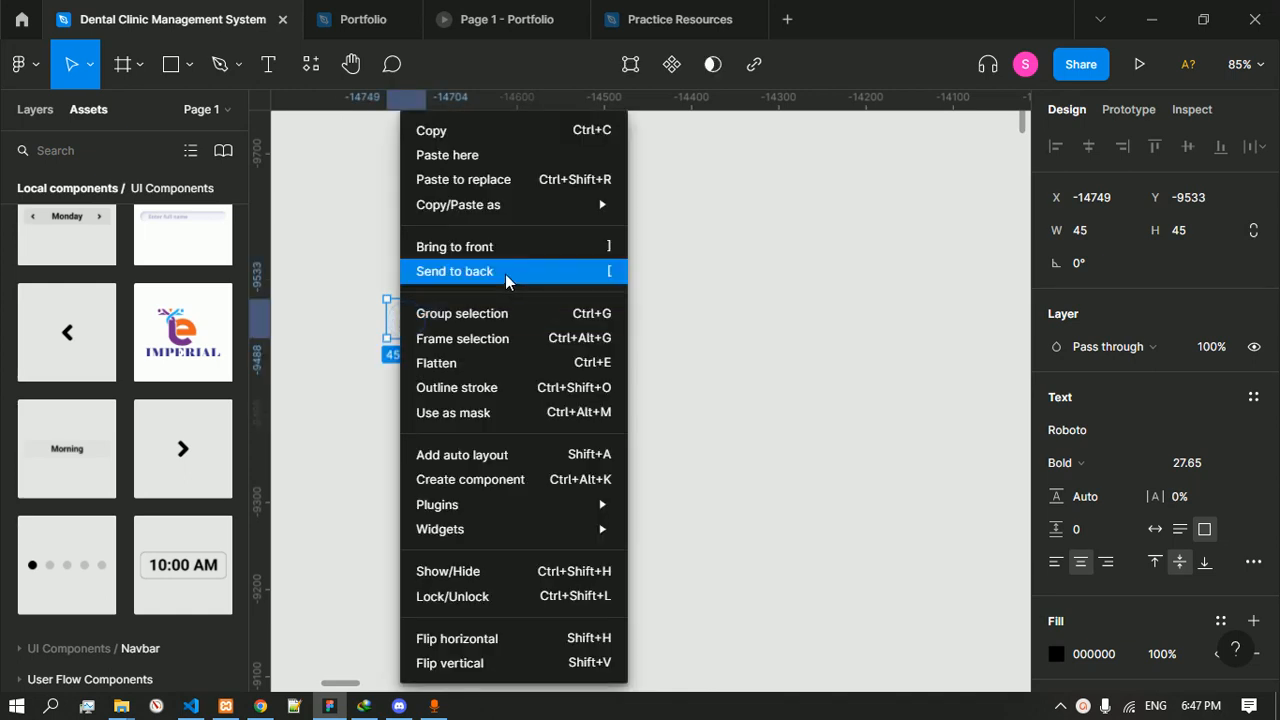
click(508, 340)
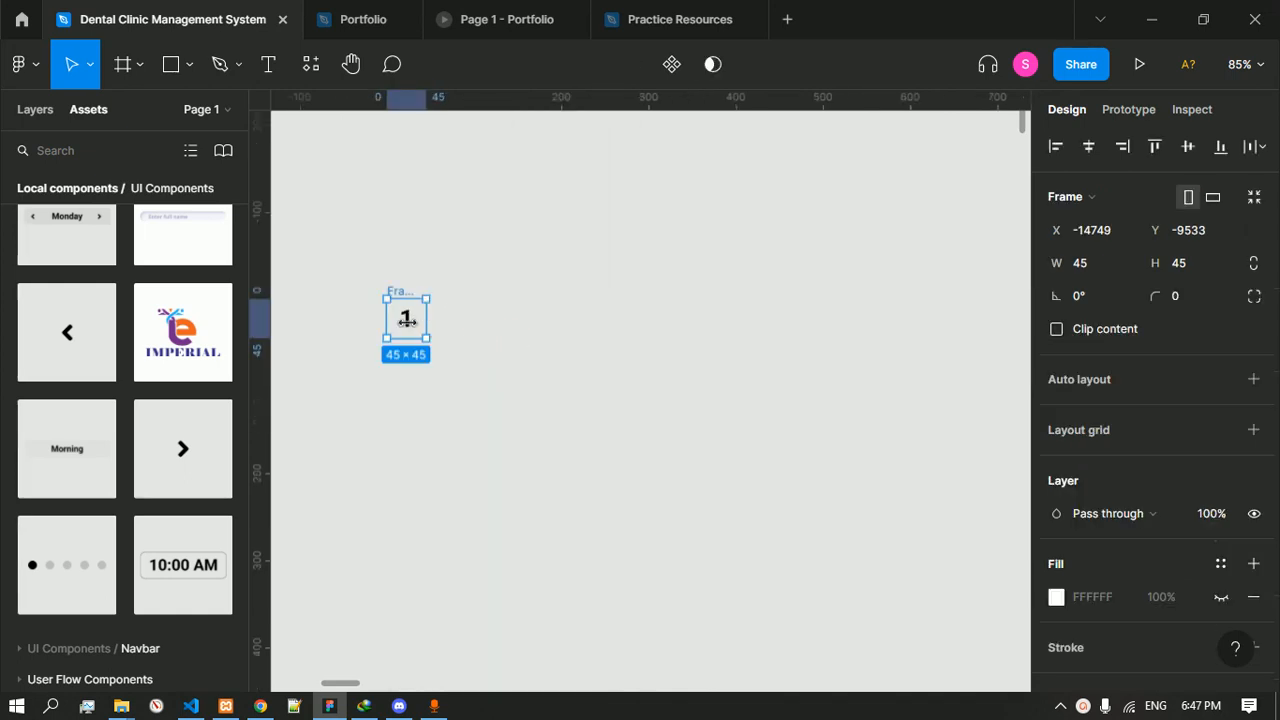
key(ctrl+d)
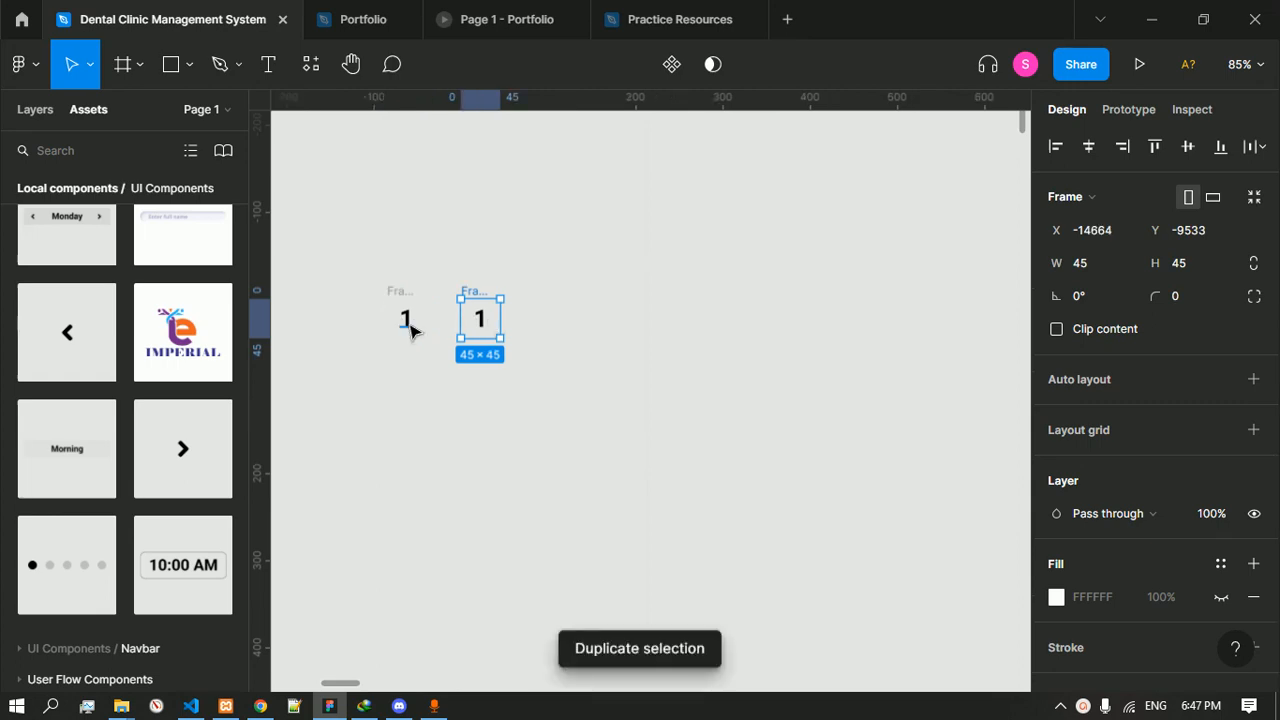
key(ctrl+d)
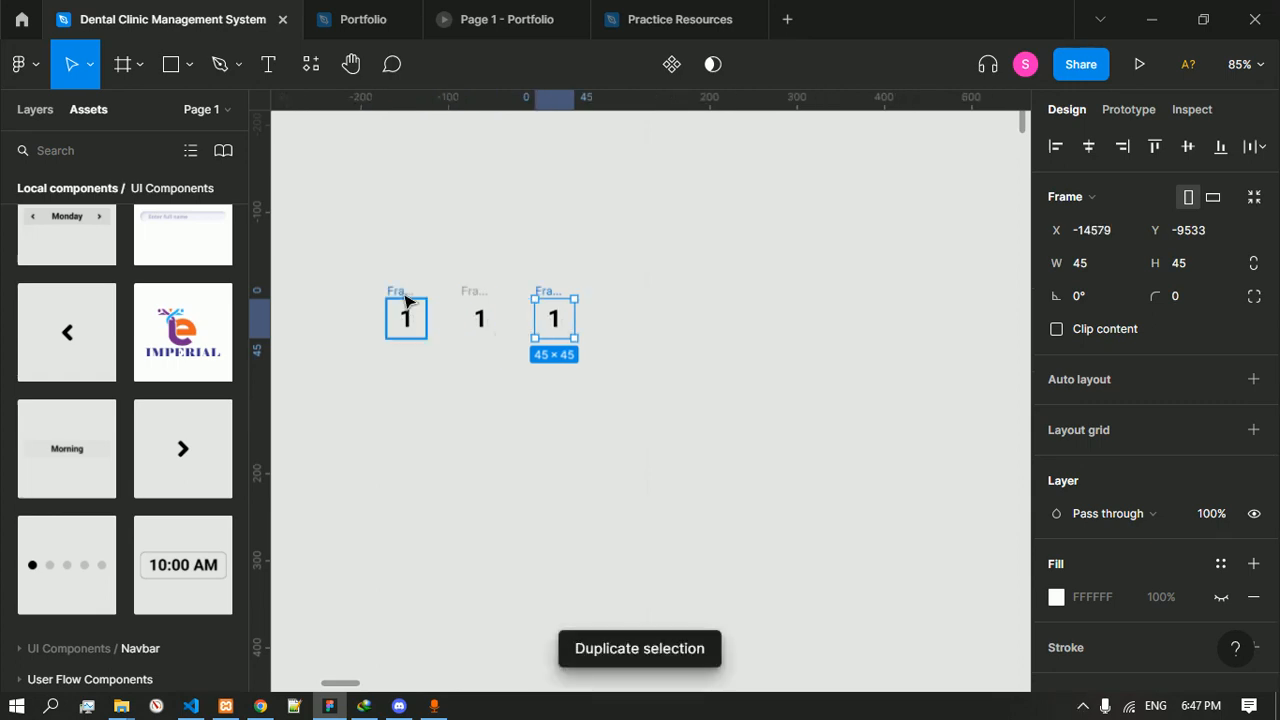
- Rename the first of the three frames as Normal
scroll(406, 290, up, 5)
drag(450, 343, 582, 392)
click(521, 354)
double_click(521, 354)
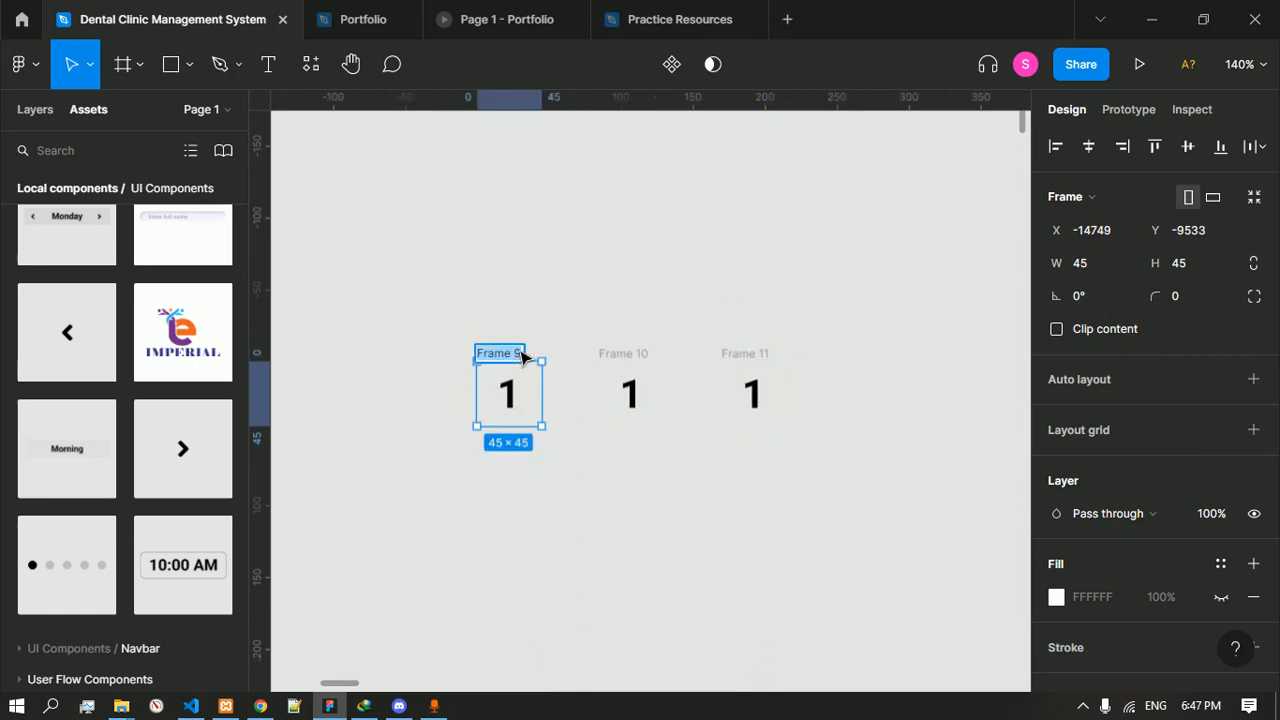
text(Normal)
key(Return)
- Rename the middle frame as Hovered
click(614, 356)
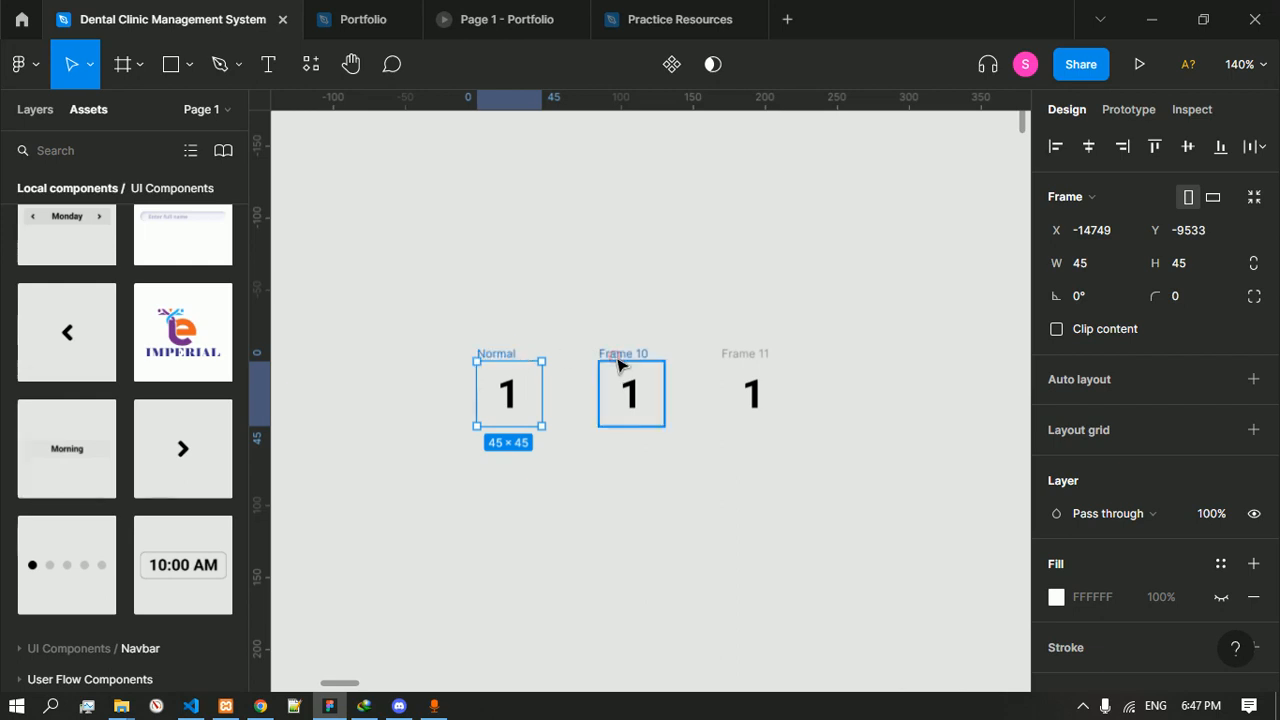
double_click(614, 356)
text(Hovered)
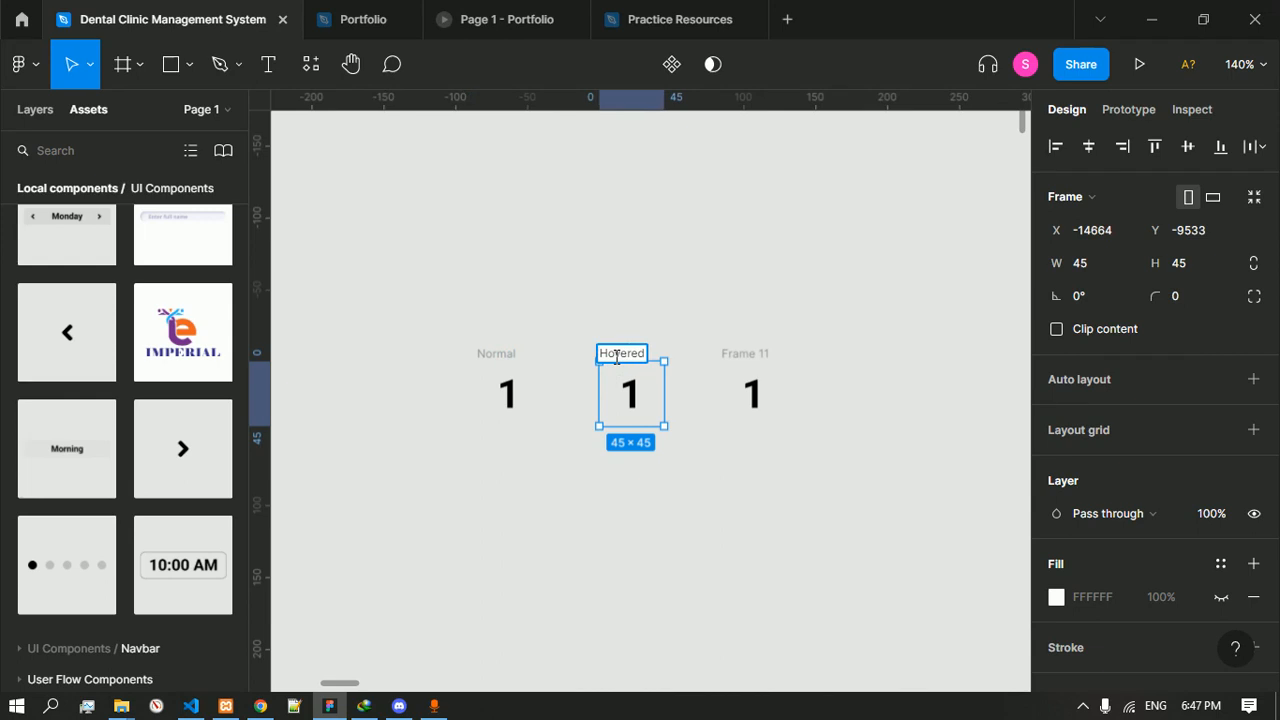
key(Return)
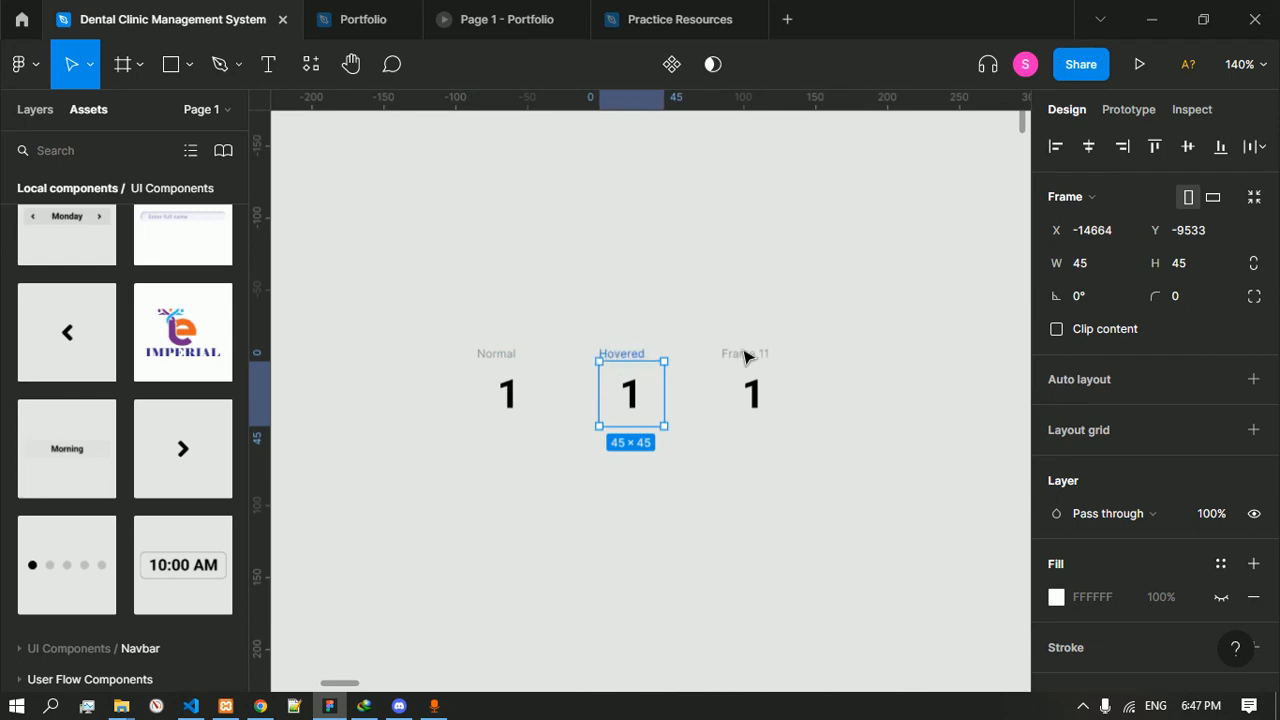
- Rename the third frame as Pressed
click(745, 354)
double_click(745, 354)
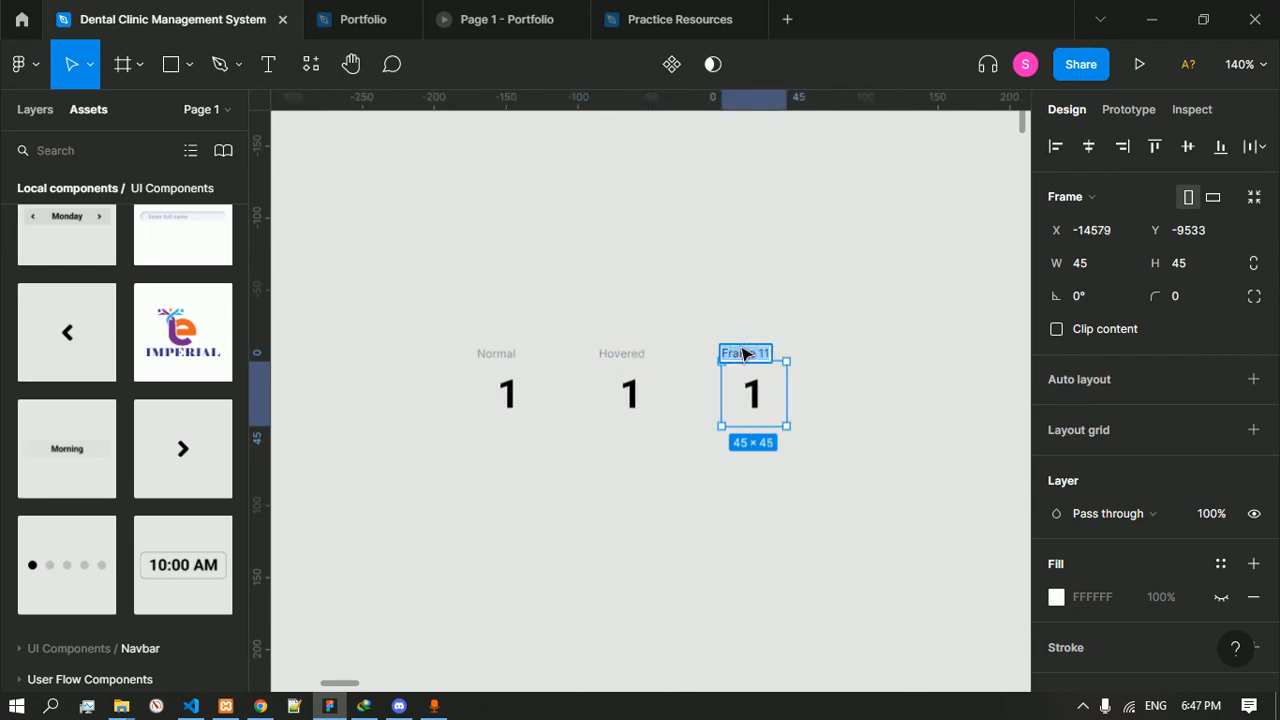
text(Pressed)
key(Return)
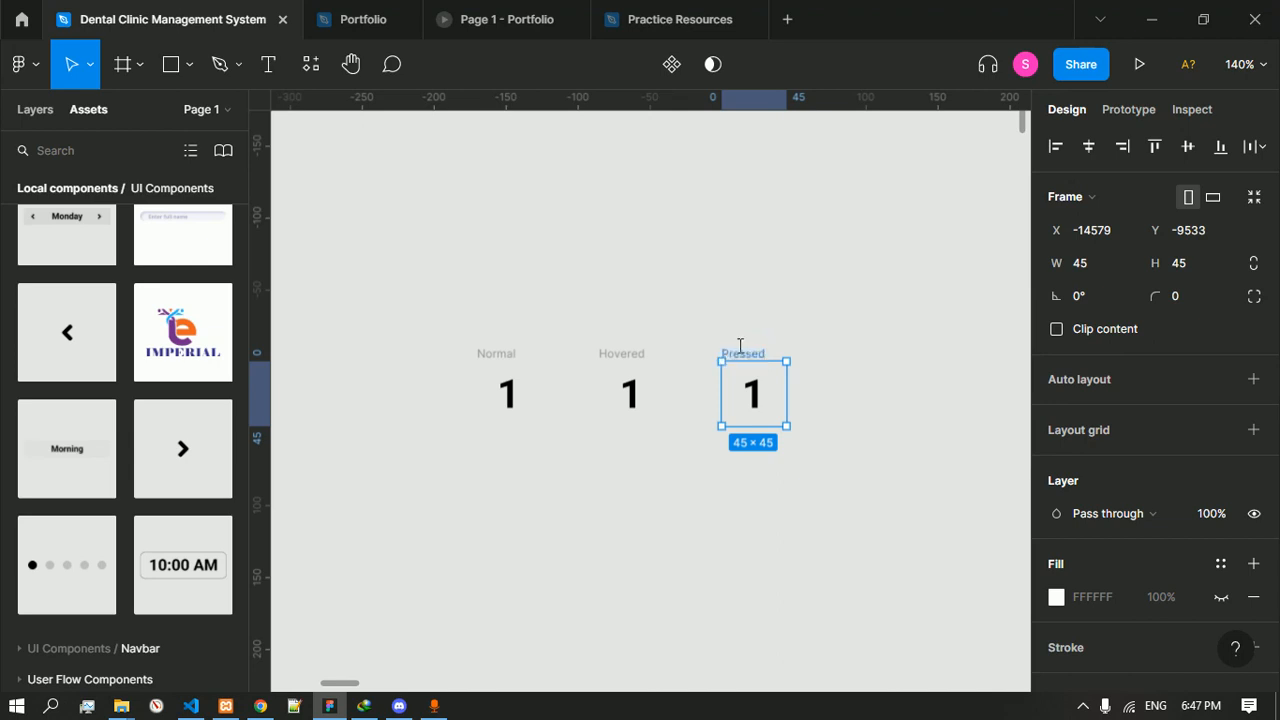
- Give the Hovered frame a solid red fill, D75151 at 100% opacity
click(522, 405)
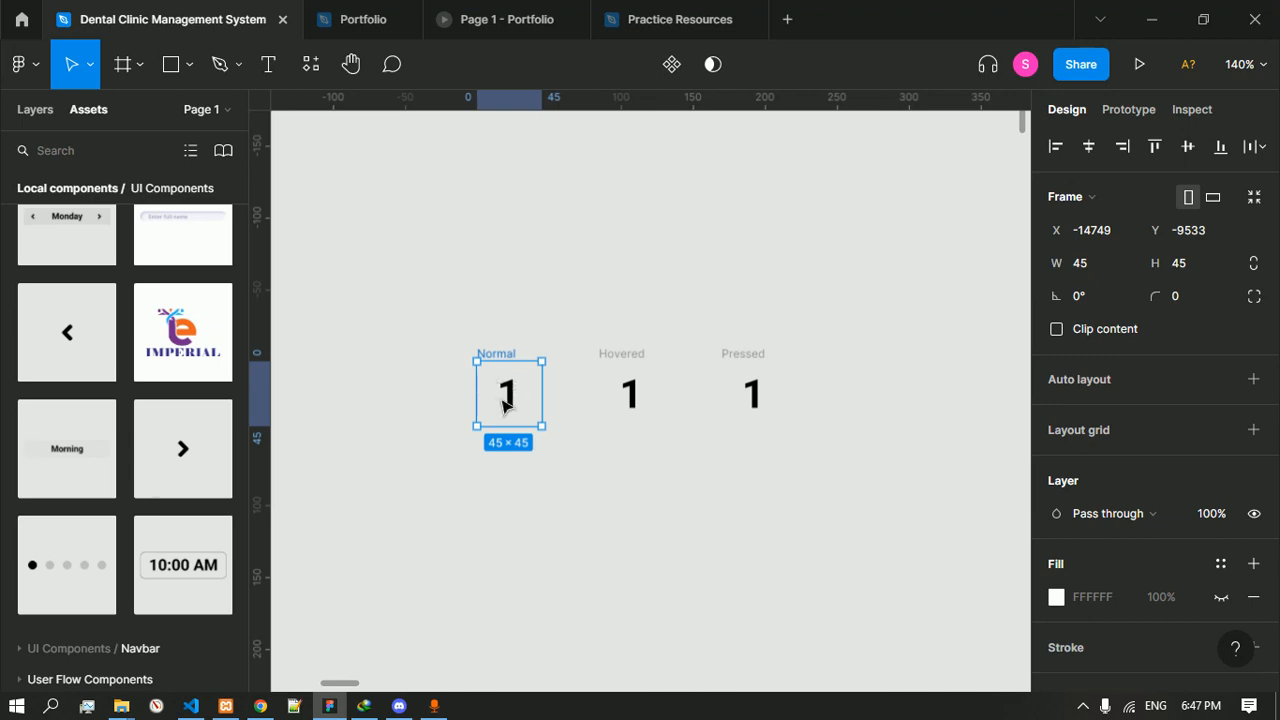
click(643, 400)
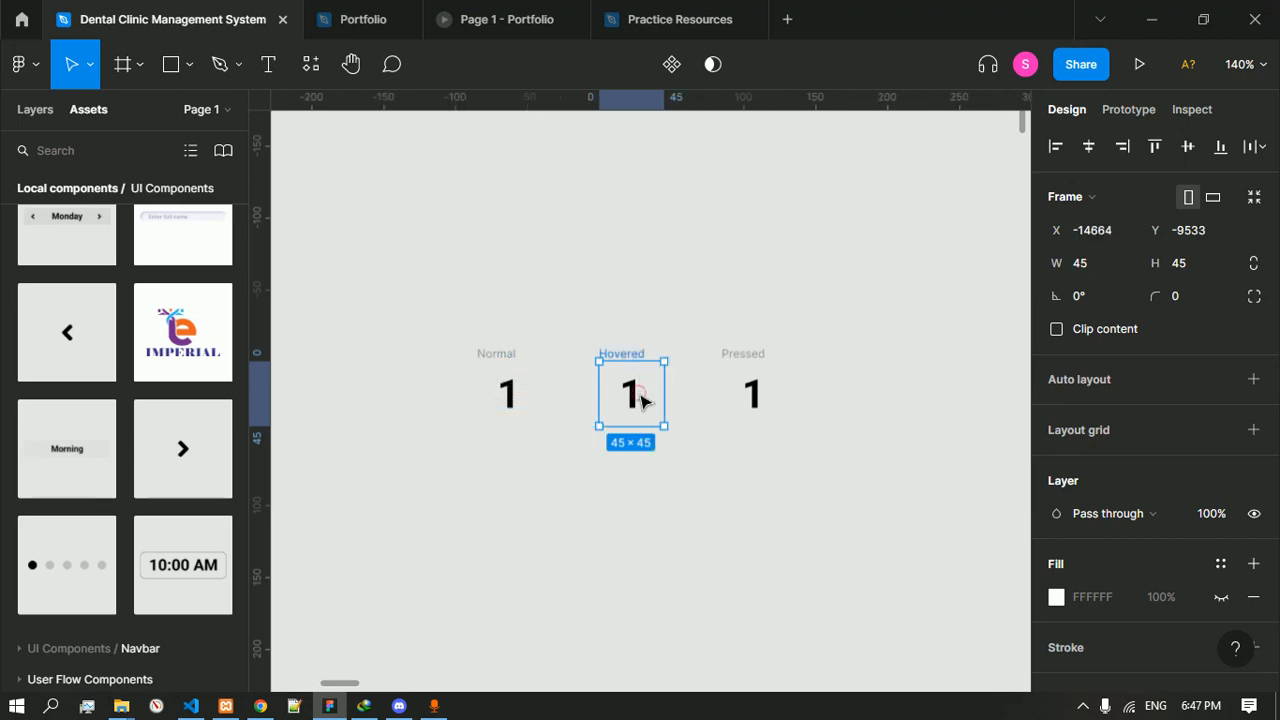
scroll(1175, 455, down, 2)
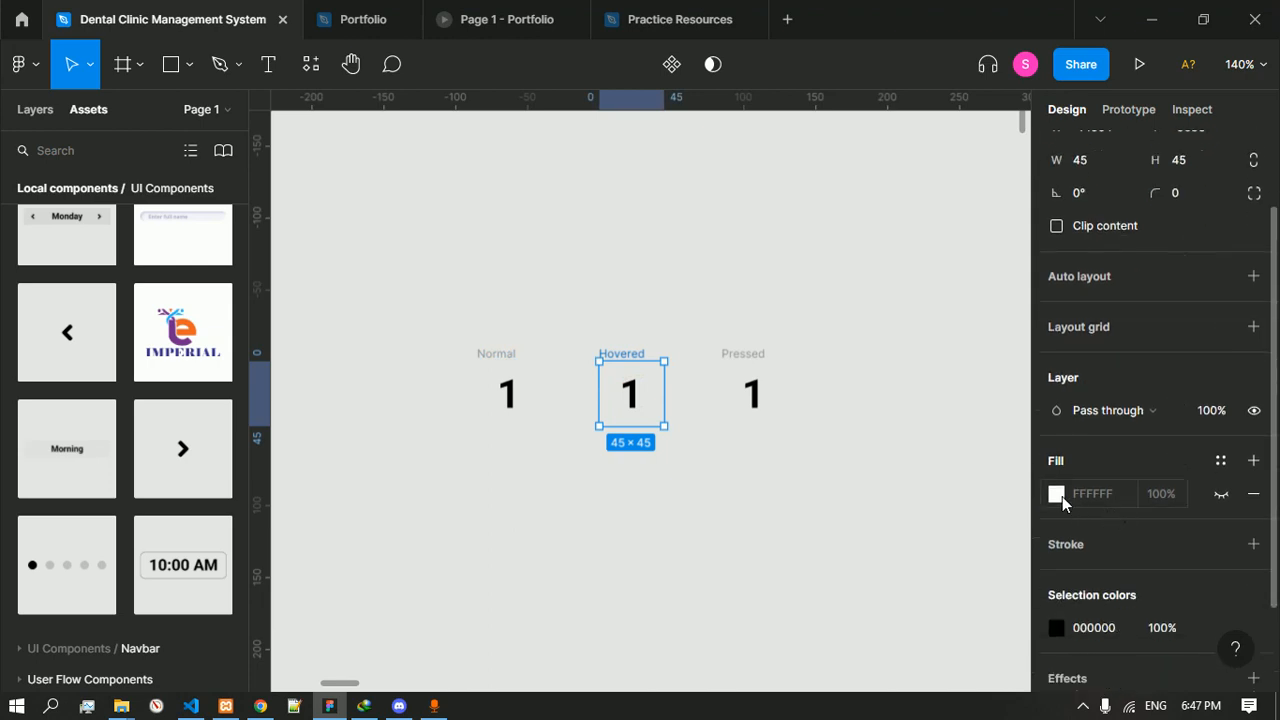
click(1059, 495)
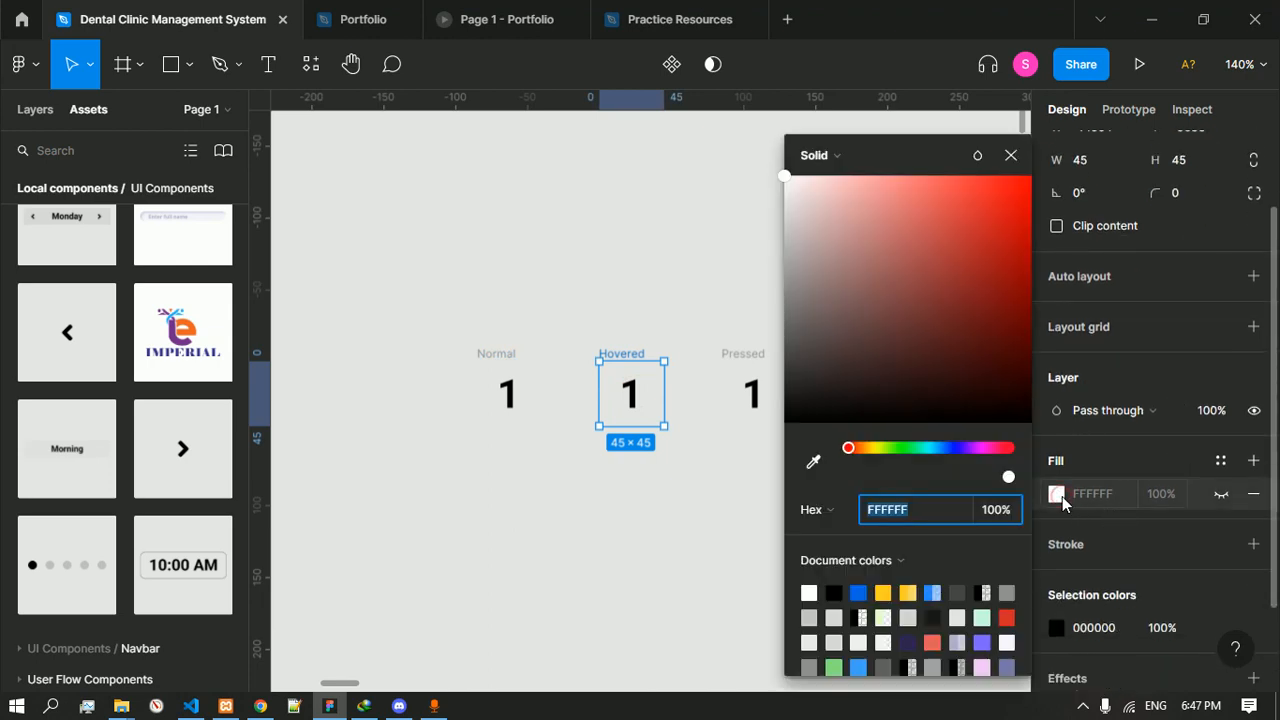
click(924, 290)
click(939, 219)
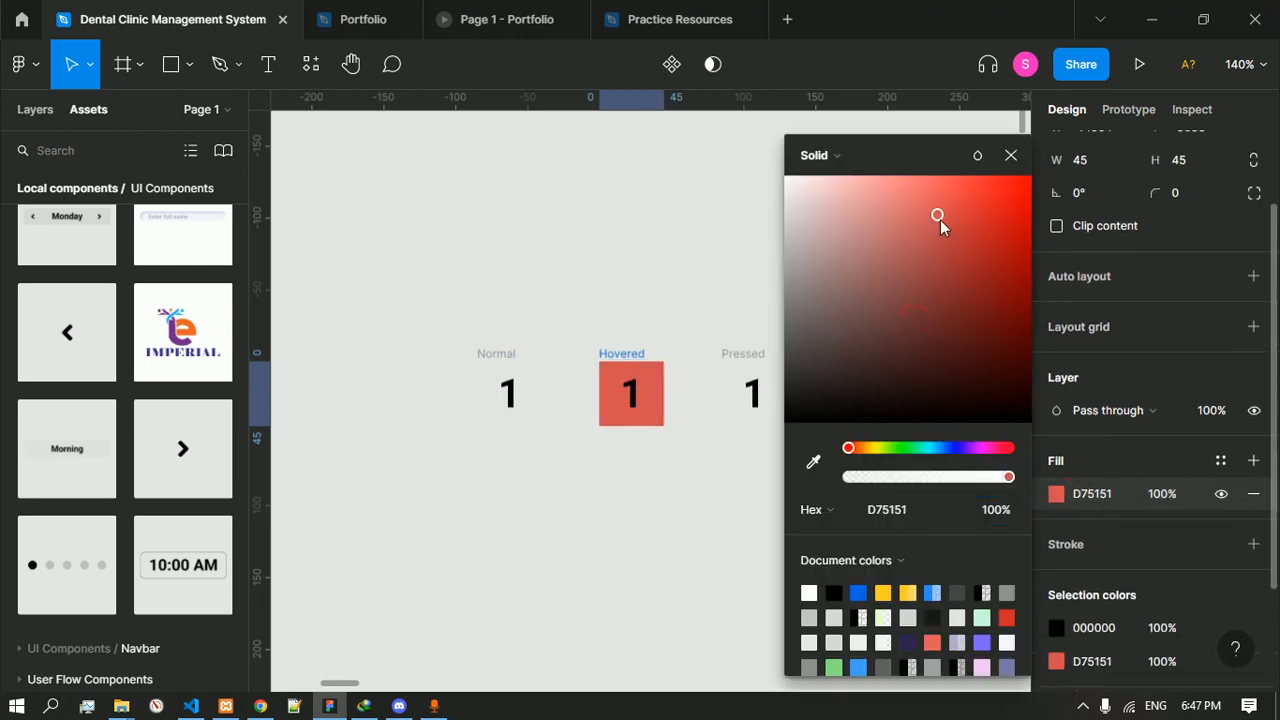
click(1011, 158)
- Add a drop shadow and a light grey inside stroke of width 1 to the Pressed frame
click(756, 400)
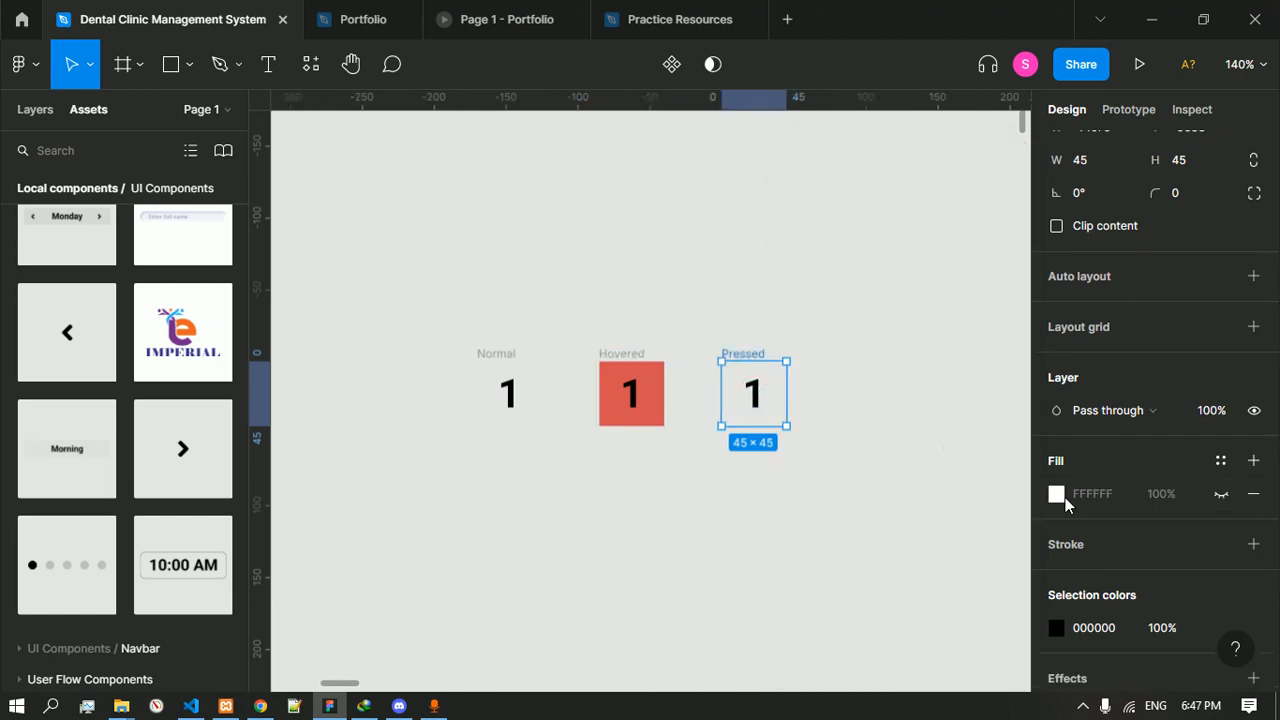
scroll(1176, 548, down, 2)
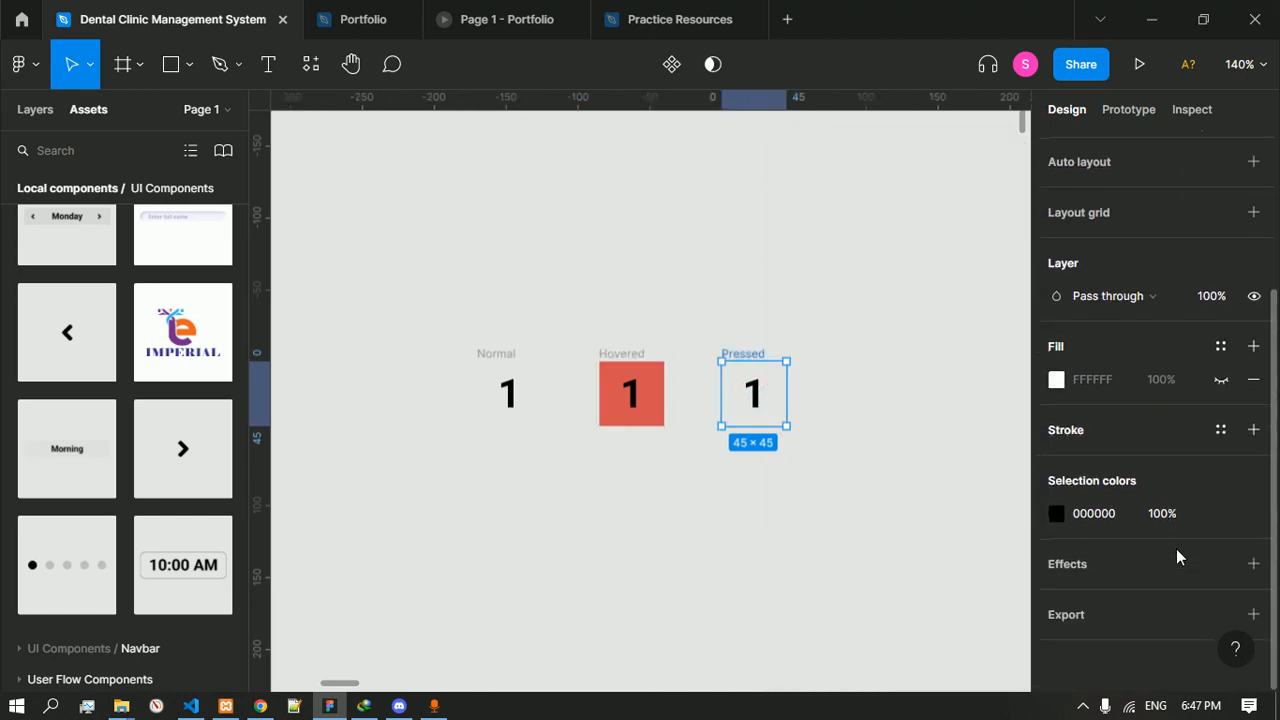
click(1254, 565)
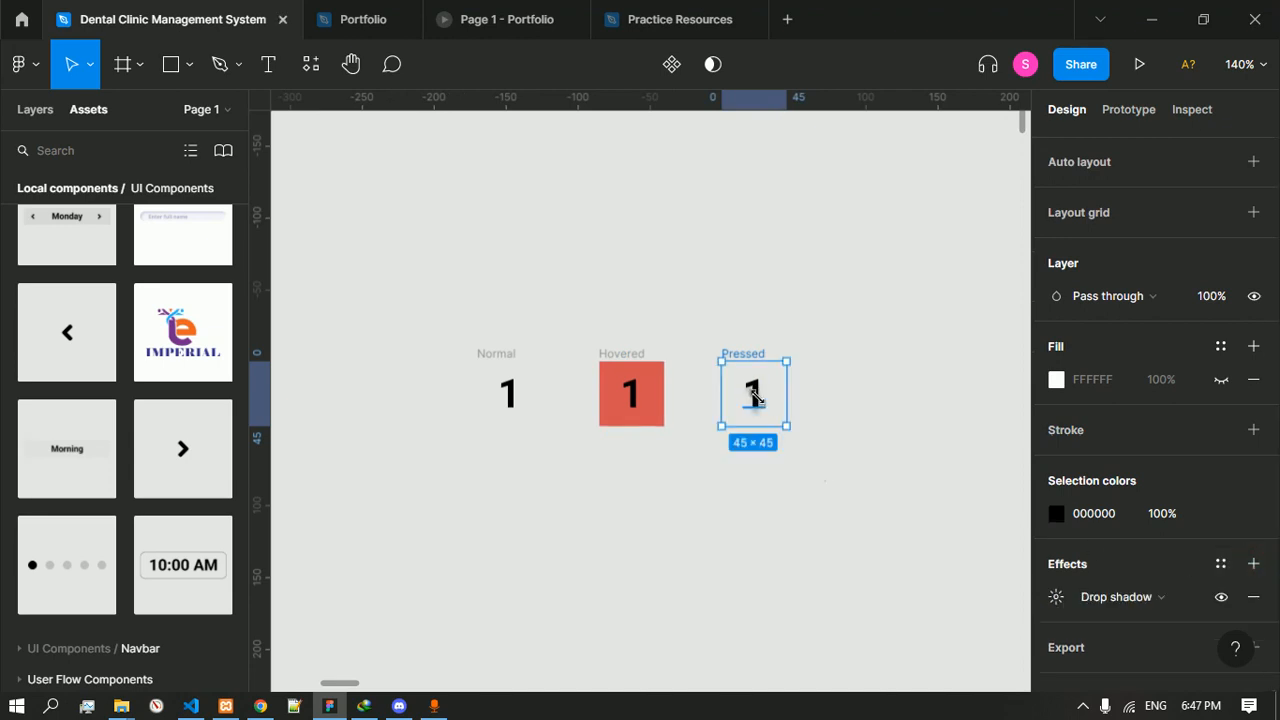
click(1252, 431)
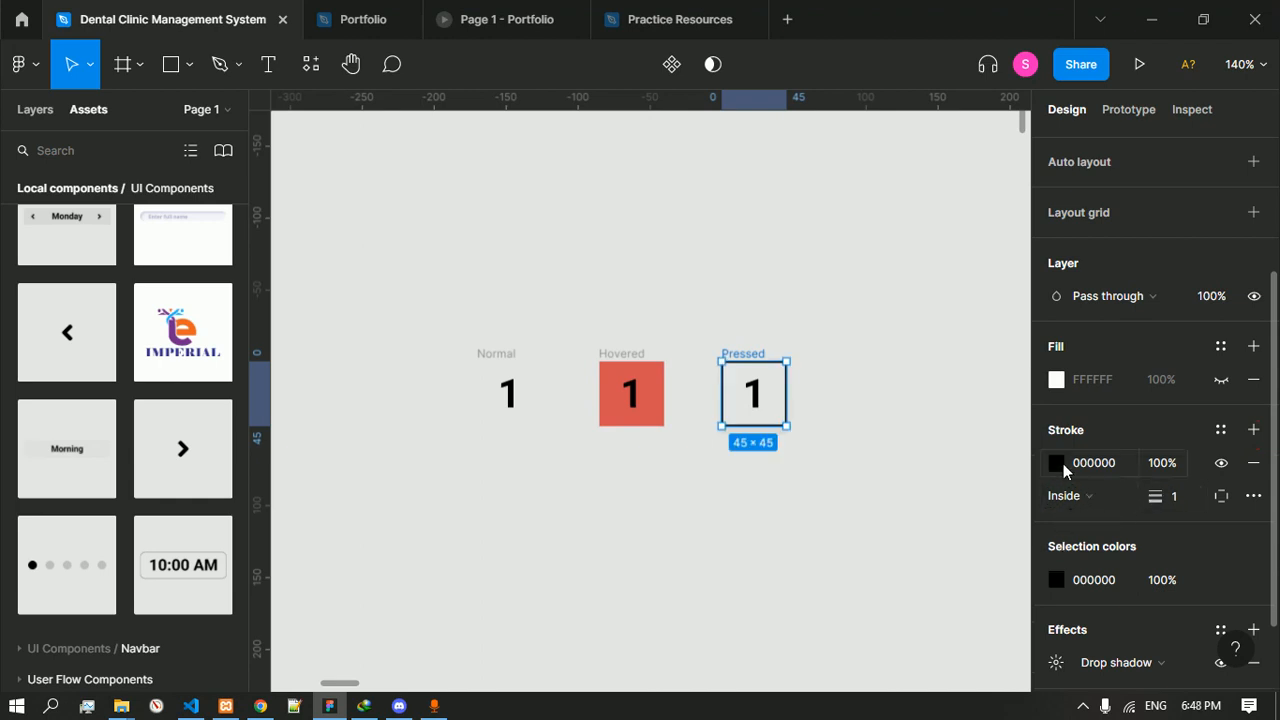
click(1062, 463)
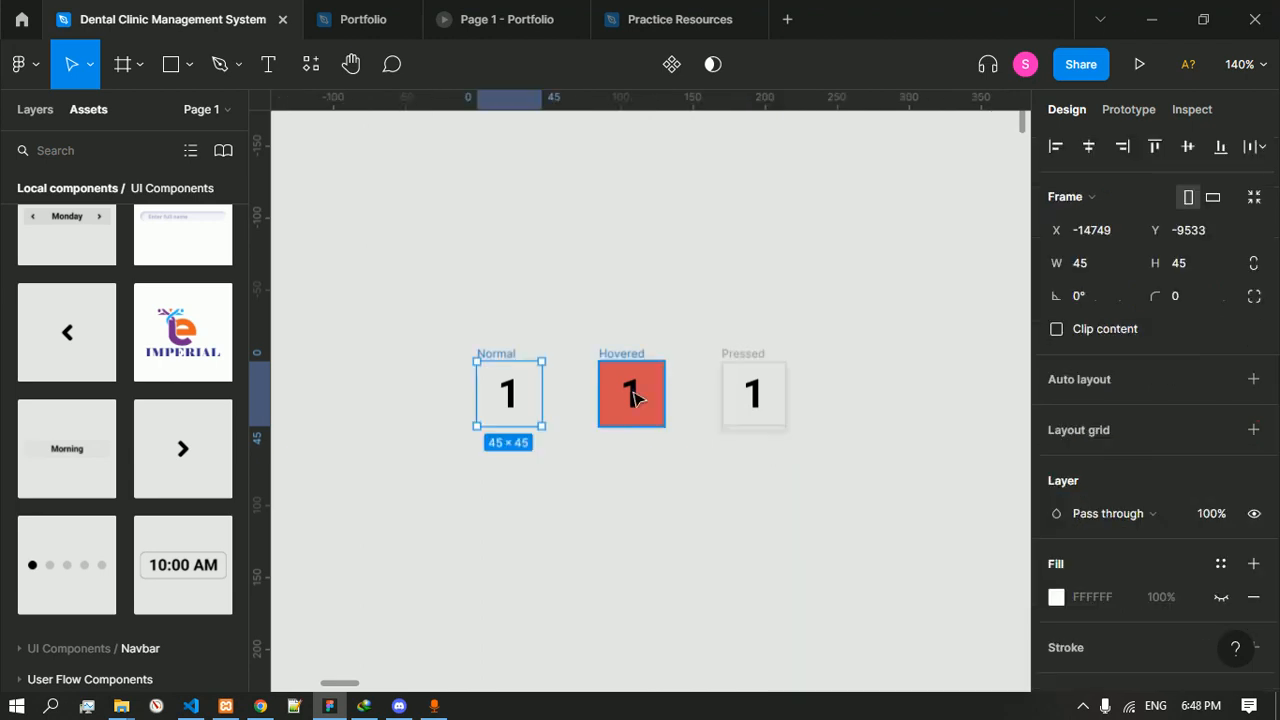
- Combine the Normal, Hovered and Pressed frames into one component set
shift+click(632, 397)
shift+click(766, 392)
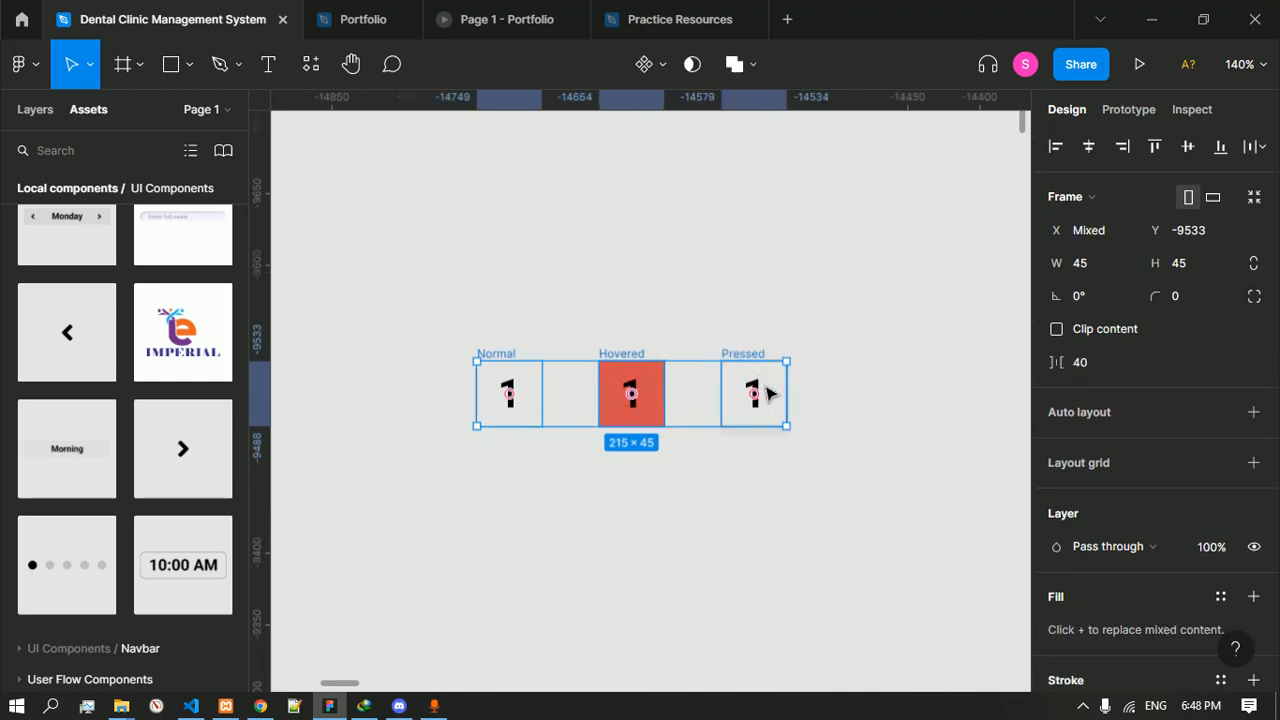
click(664, 66)
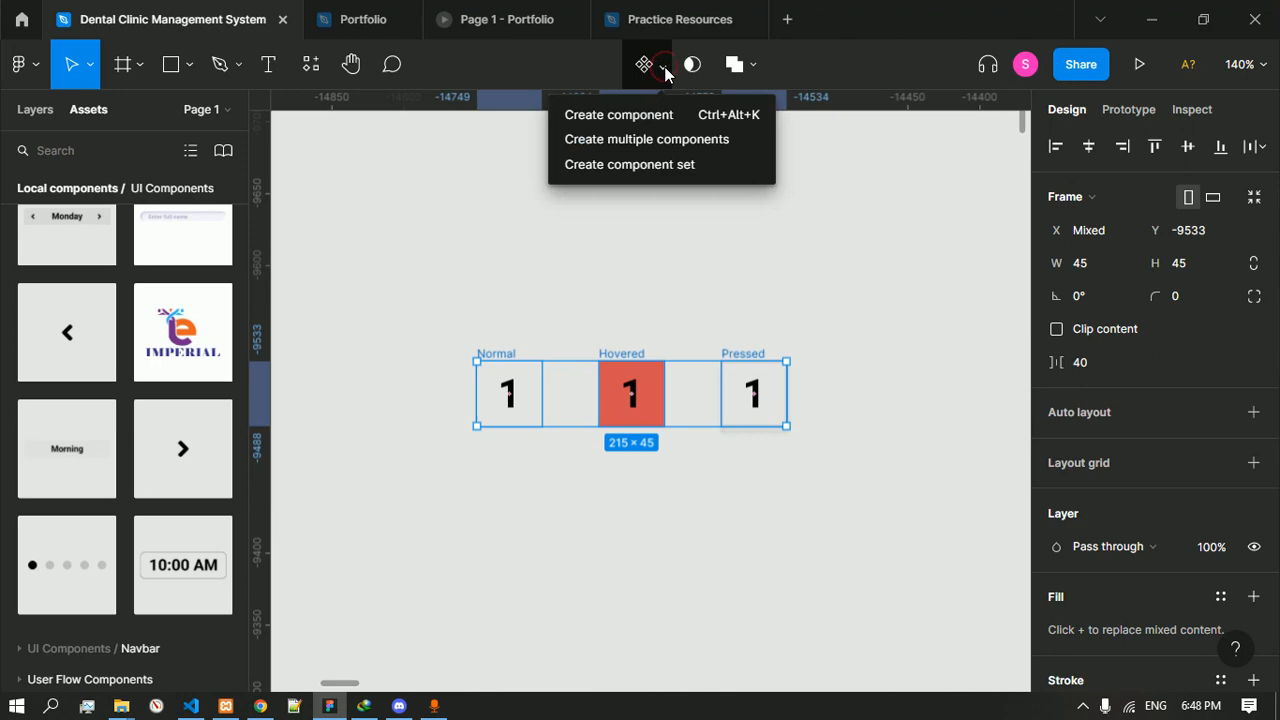
click(665, 164)
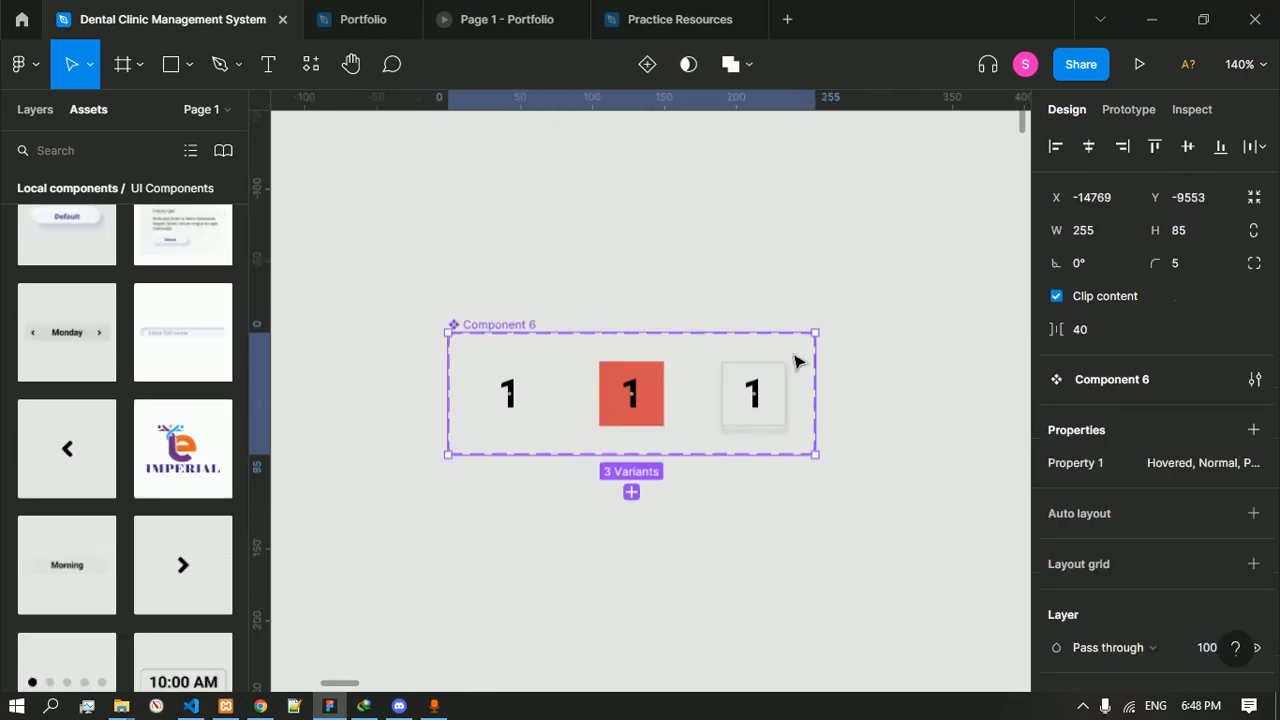
- Draw a text box about 66 × 43 below the component set and enter "1" in it
scroll(691, 388, down, 4)
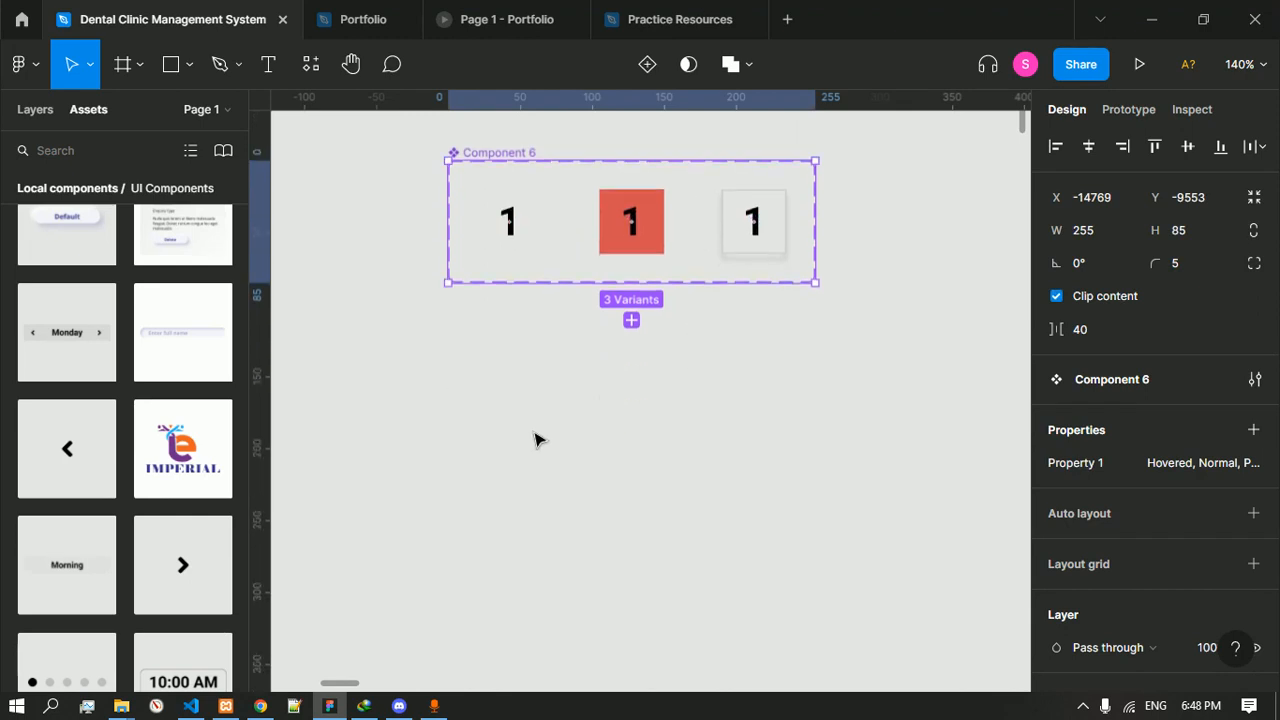
key(t)
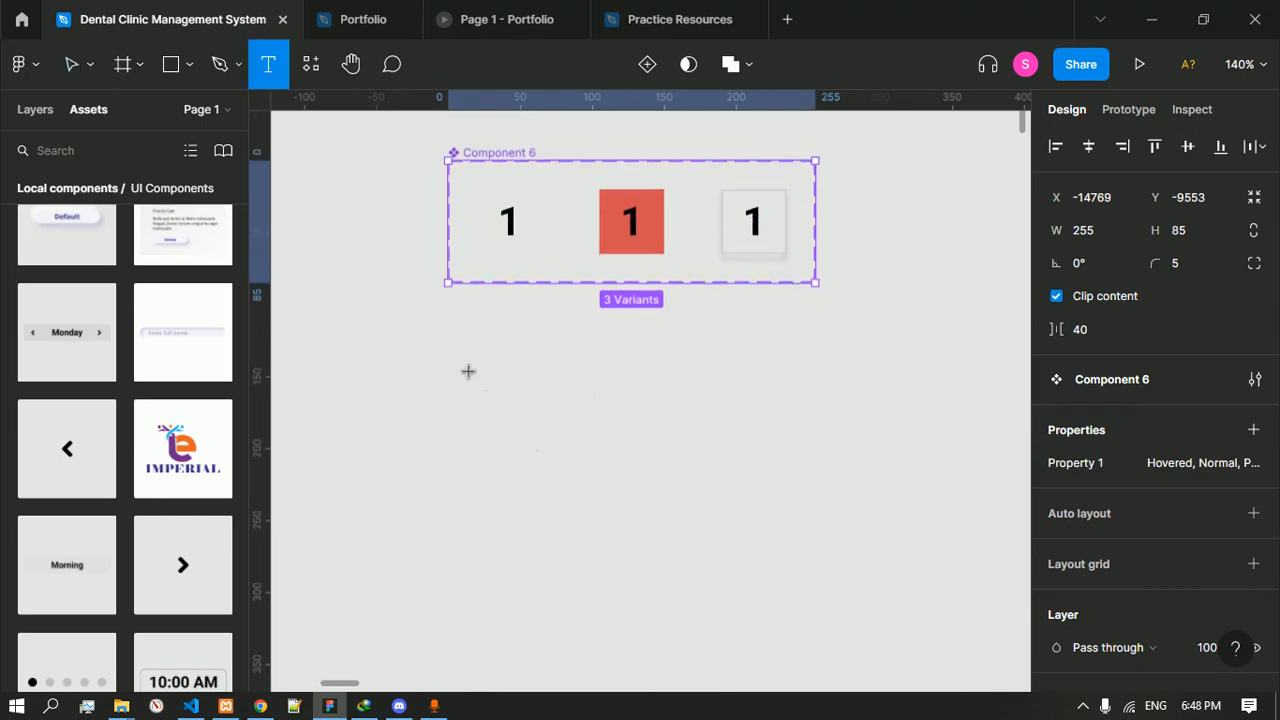
click(469, 371)
drag(561, 433, 564, 433)
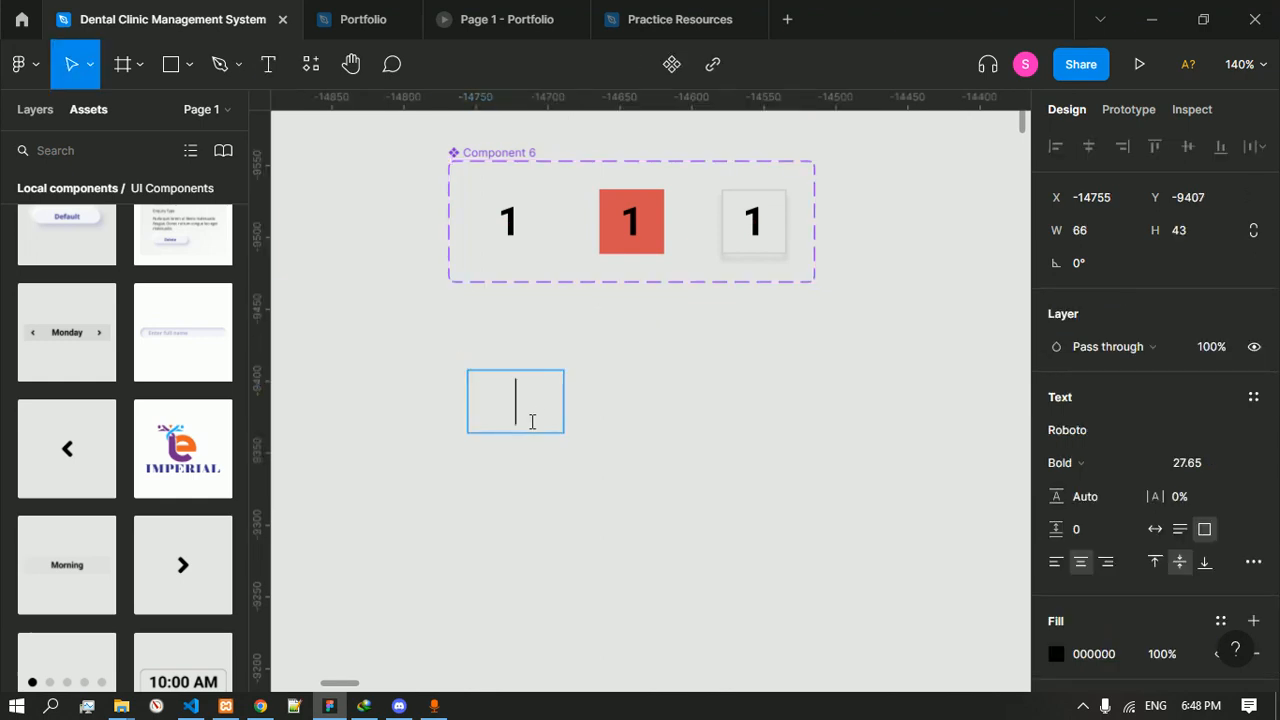
text(1)
key(Escape)
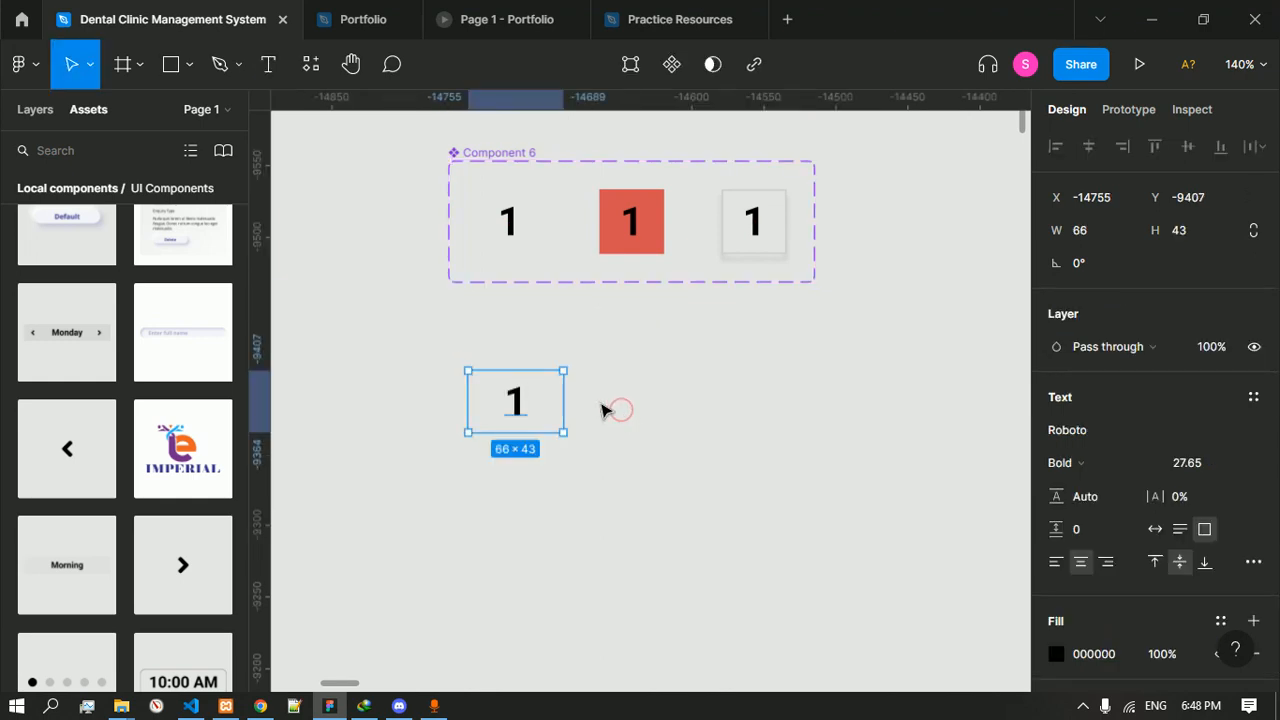
- Resize the new "1" text box below the component set to 45 × 45
click(1097, 233)
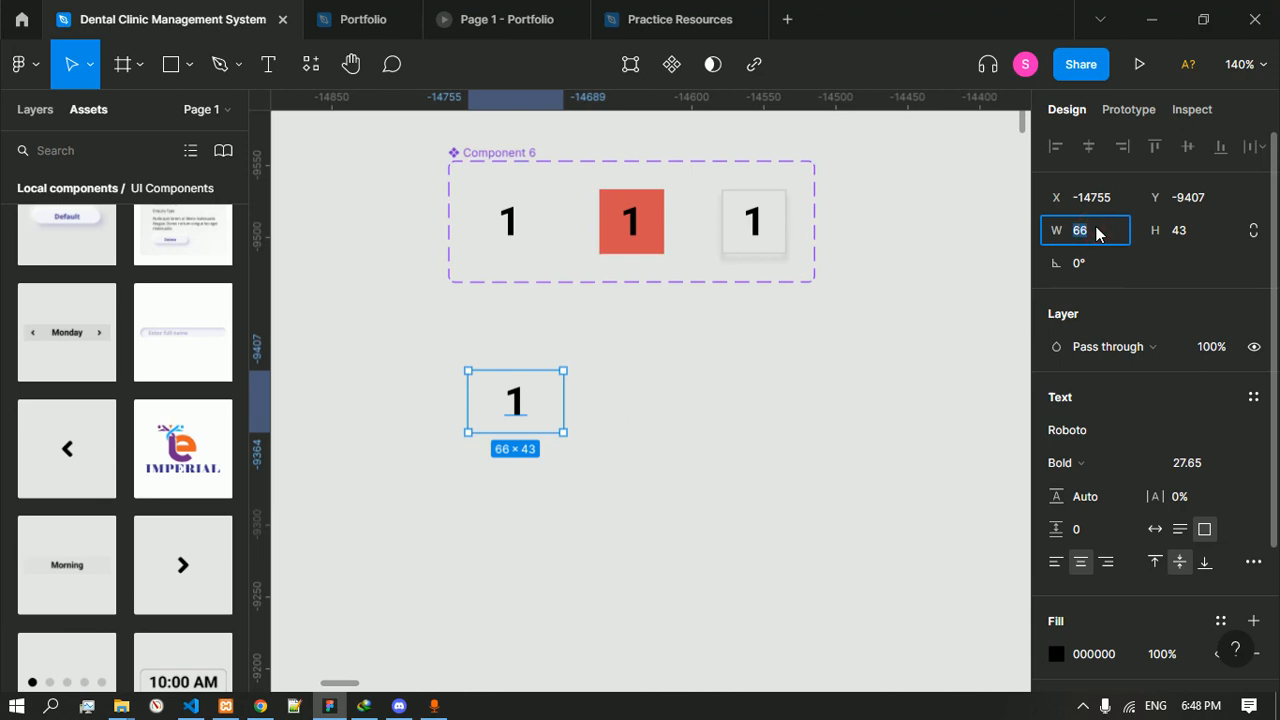
text(45)
key(Return)
text(45)
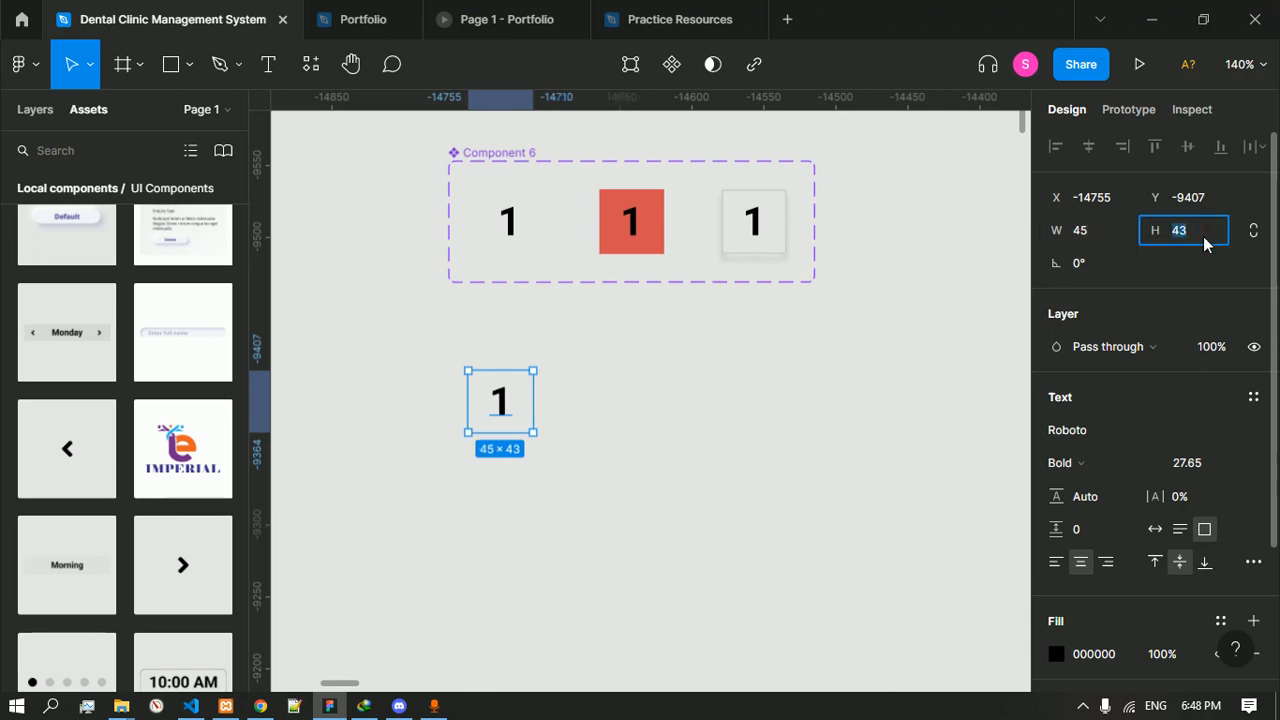
key(Return)
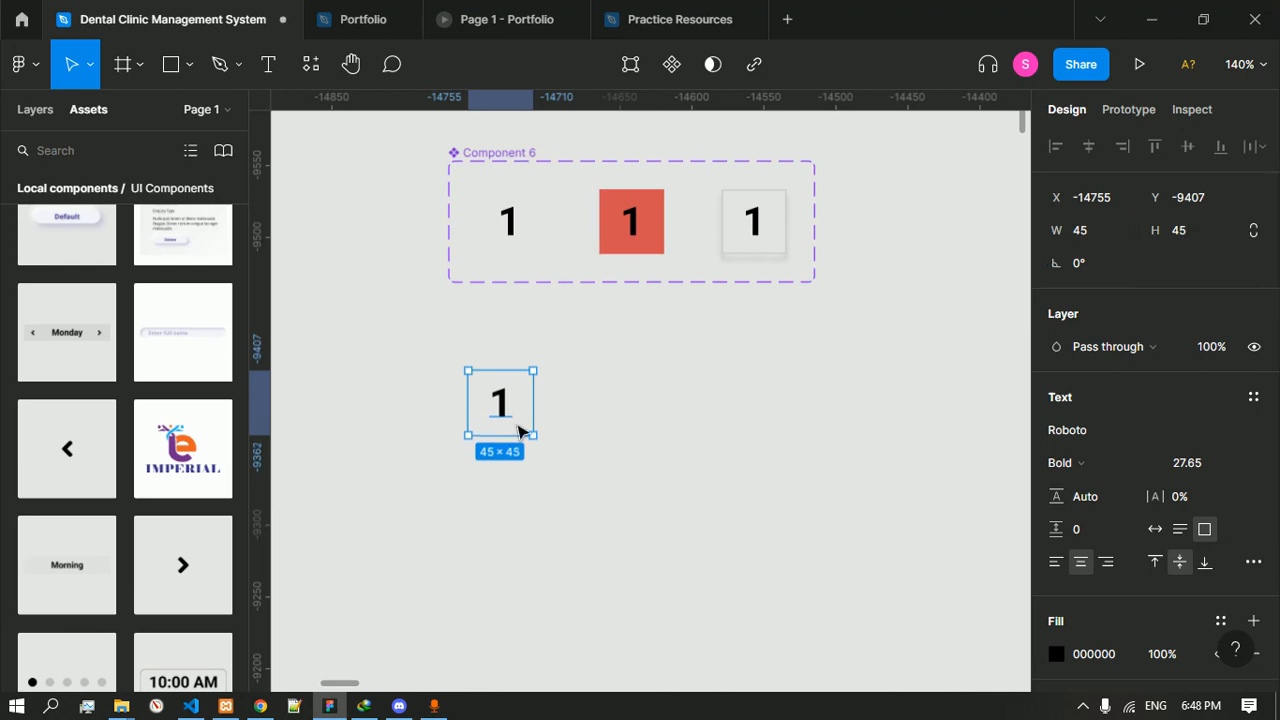
- Wrap the "1" text below the component set in a frame and duplicate it into a row of three frames
right_click(518, 428)
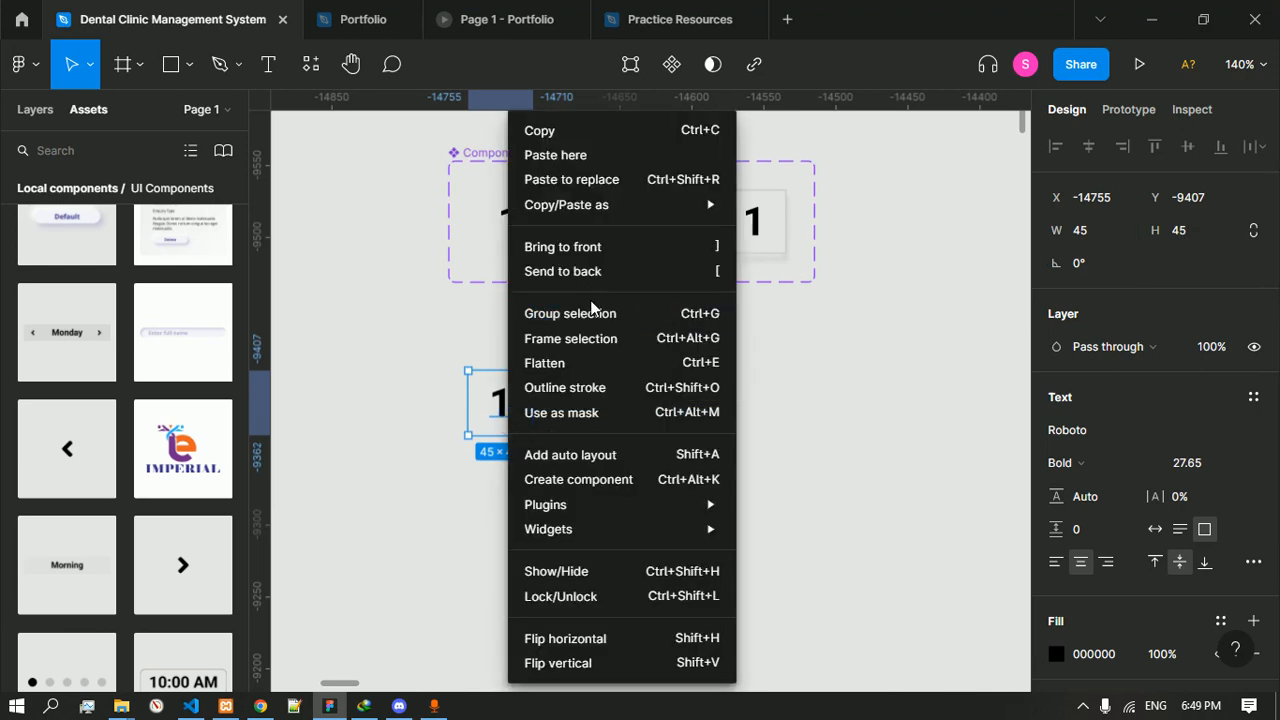
click(594, 336)
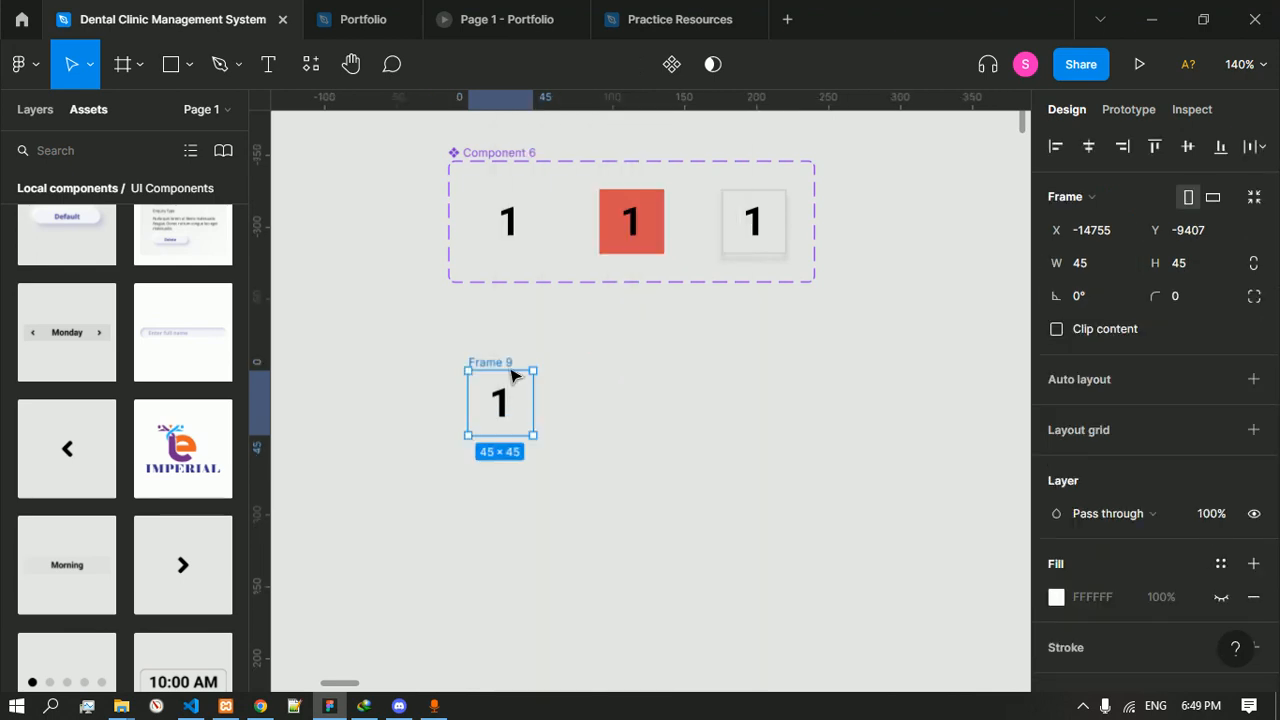
key(ctrl+d)
key(ctrl+d)
key(ctrl+d)
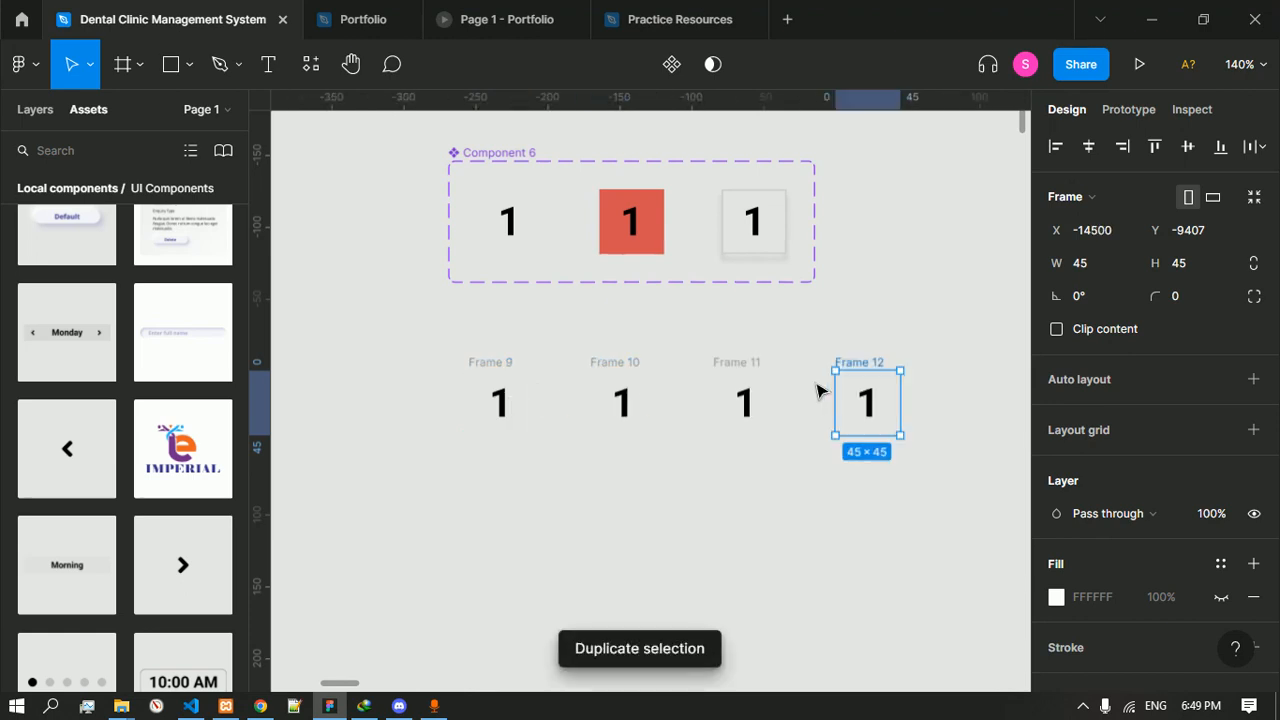
key(ctrl+z)
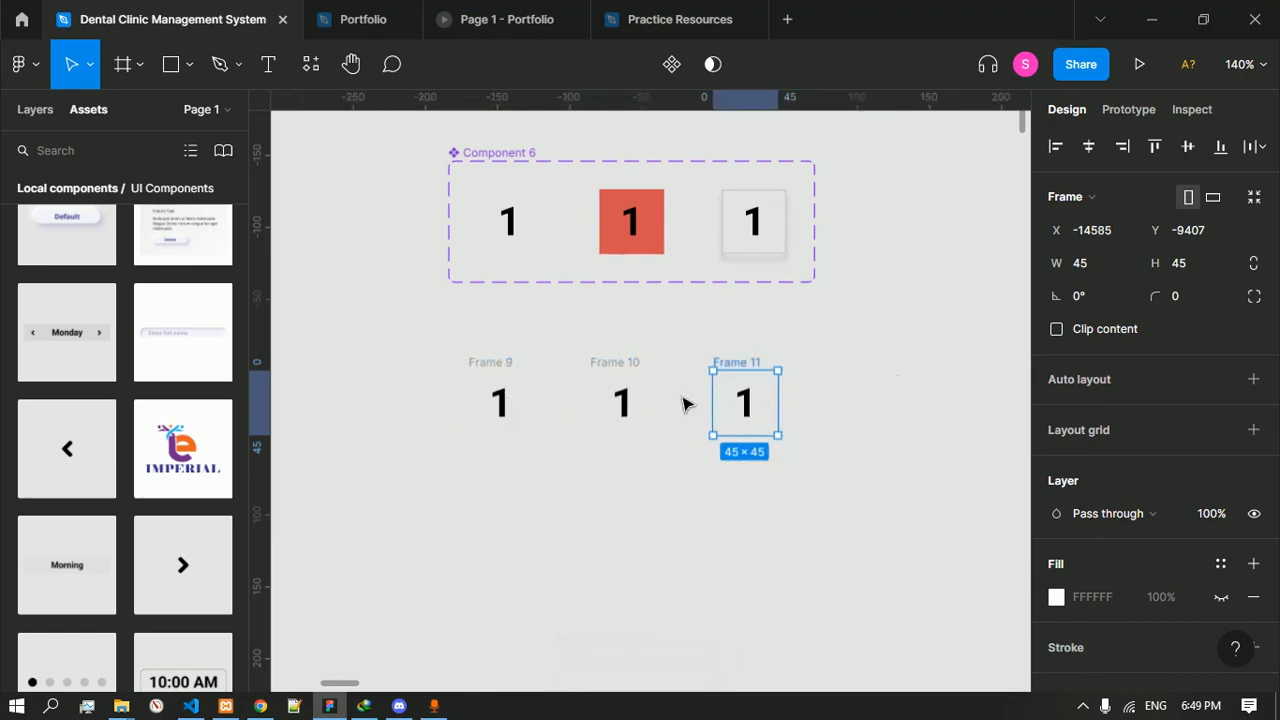
- Rename the three new frames, in order, as "Normal", "Hovered" and "pressed"
click(515, 372)
double_click(505, 363)
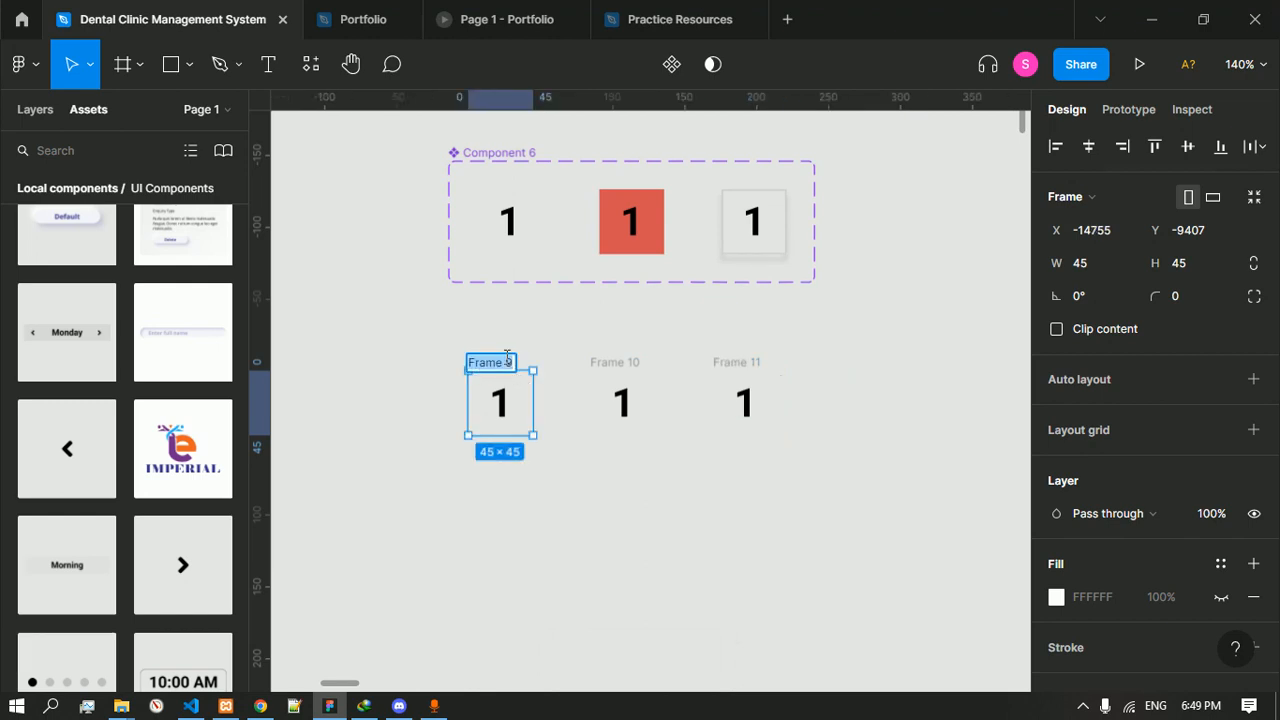
text(Normal)
key(Return)
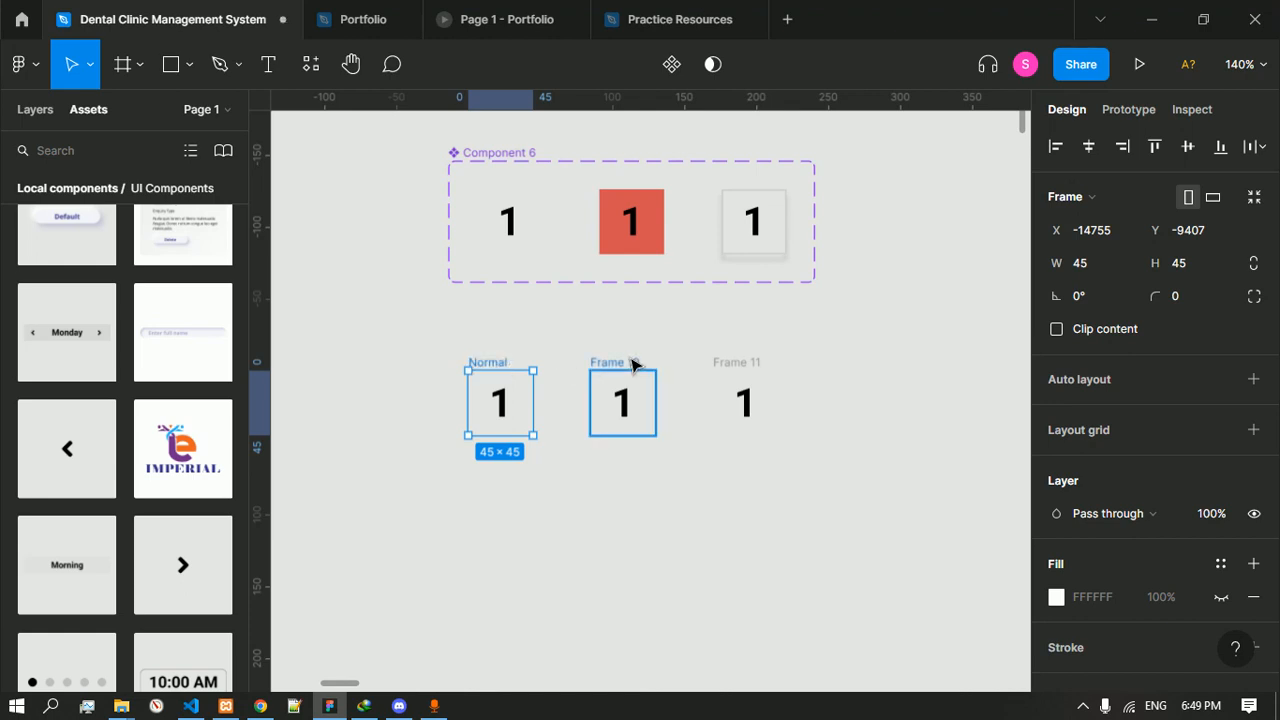
click(632, 363)
double_click(630, 360)
text(Hov)
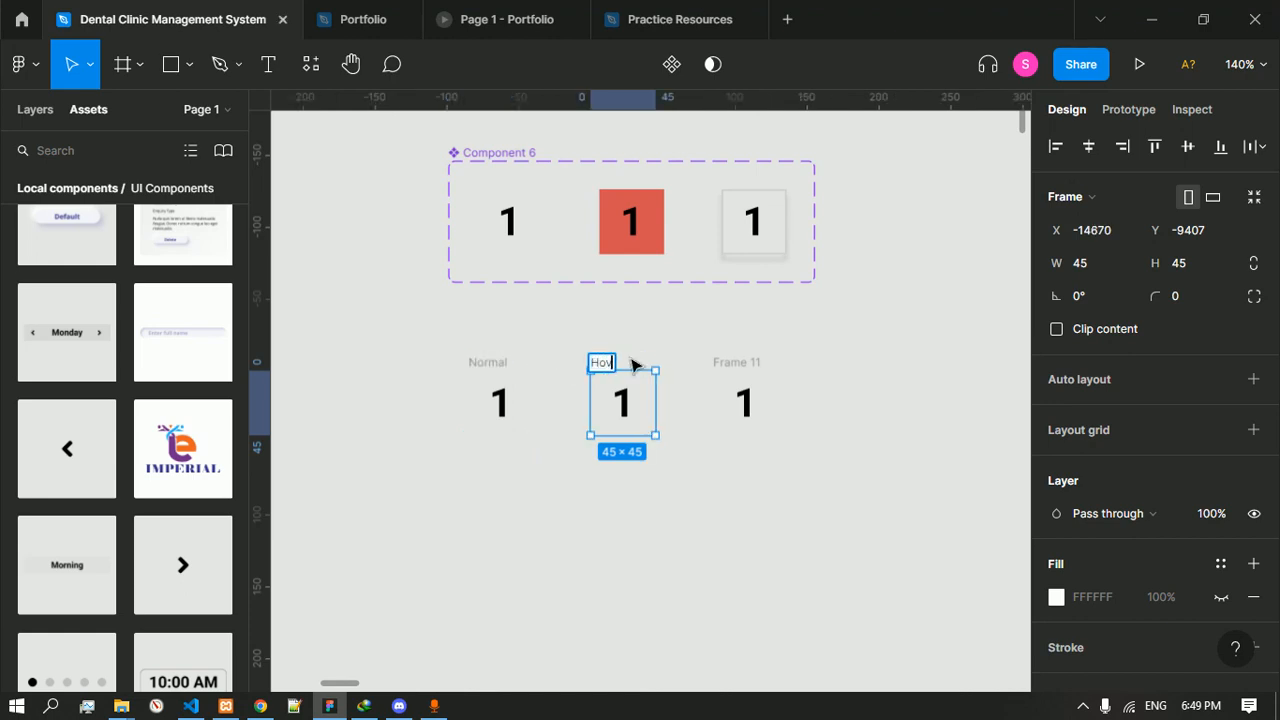
text(ered)
key(Return)
double_click(740, 363)
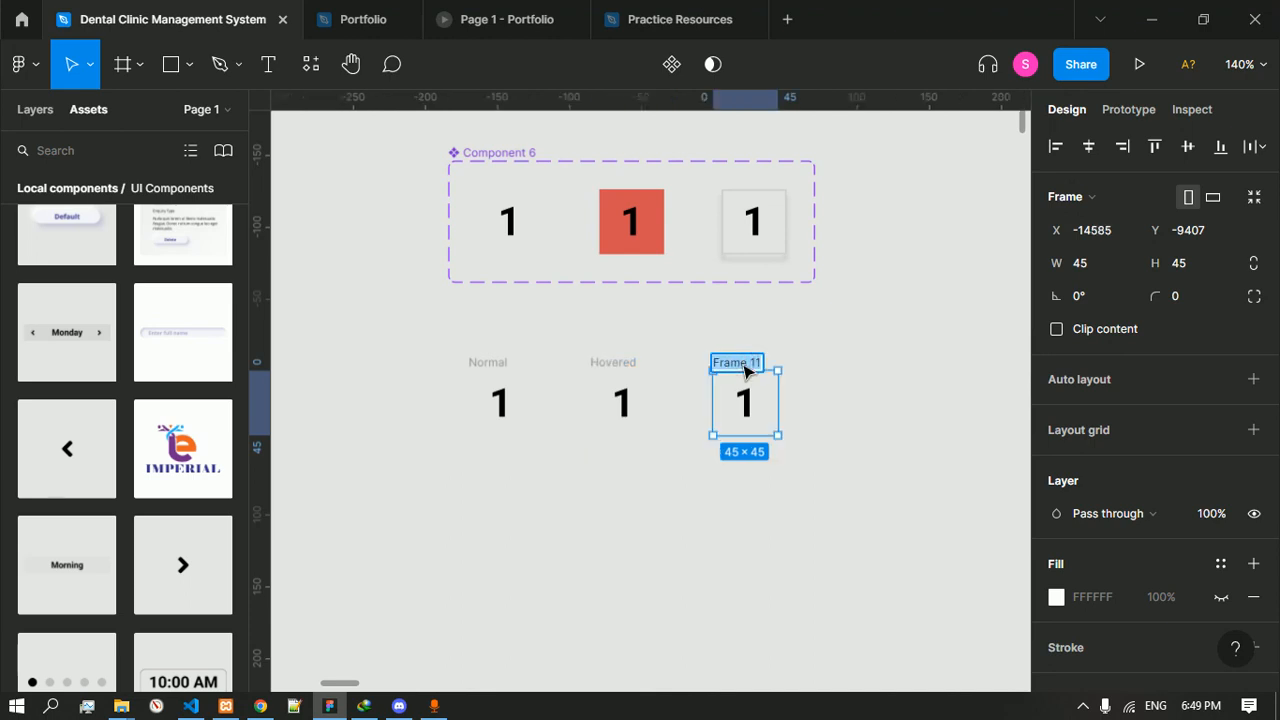
text(pressed)
key(Return)
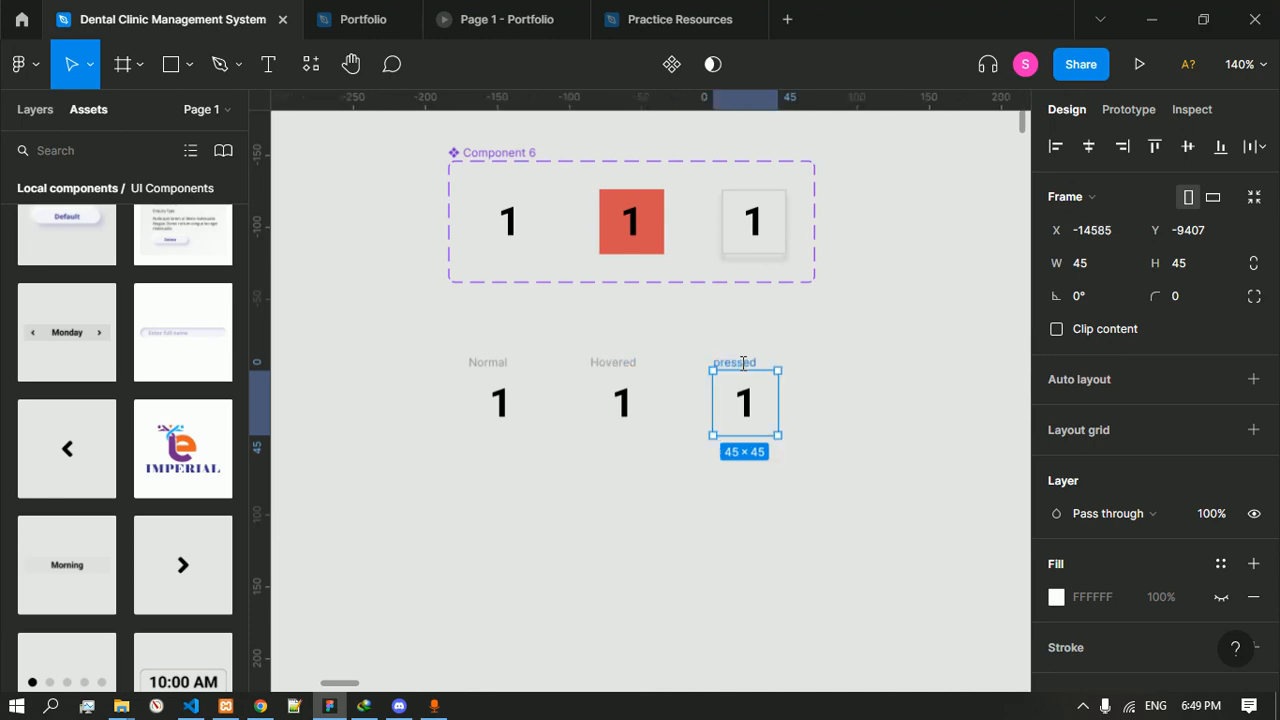
- Convert the Normal, Hovered and pressed frames of the lower row into individual components
click(518, 406)
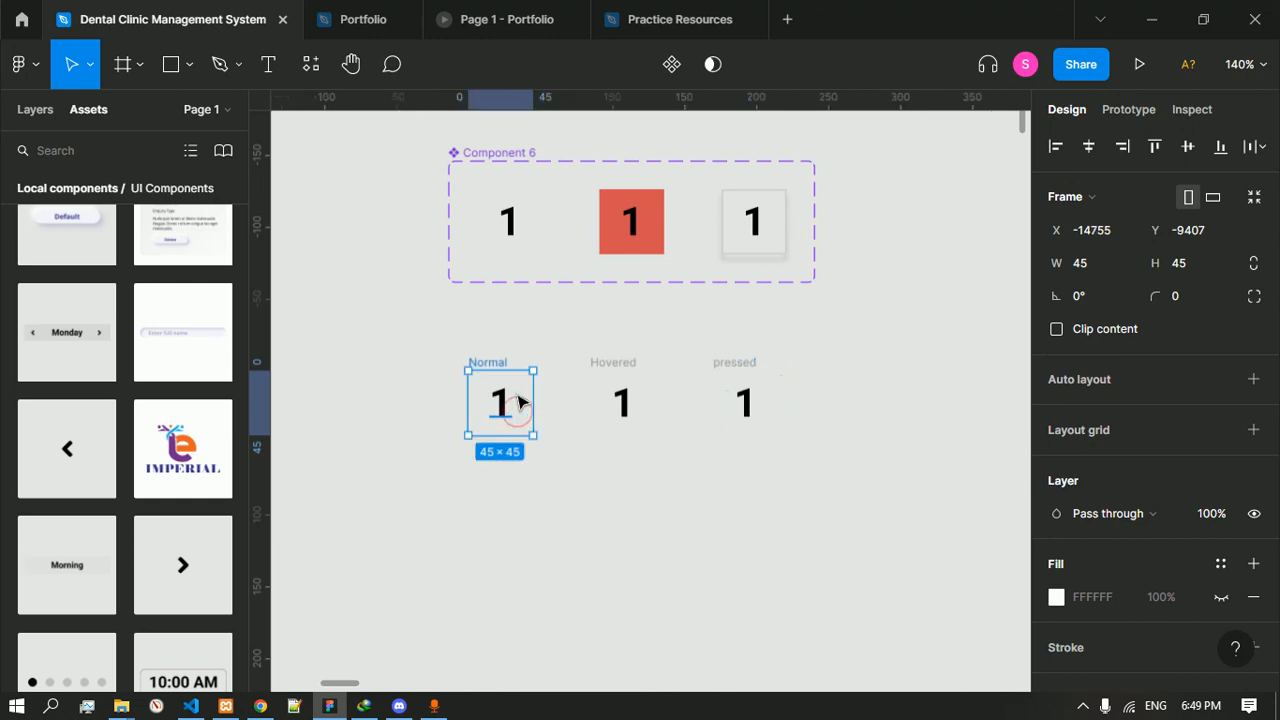
click(671, 66)
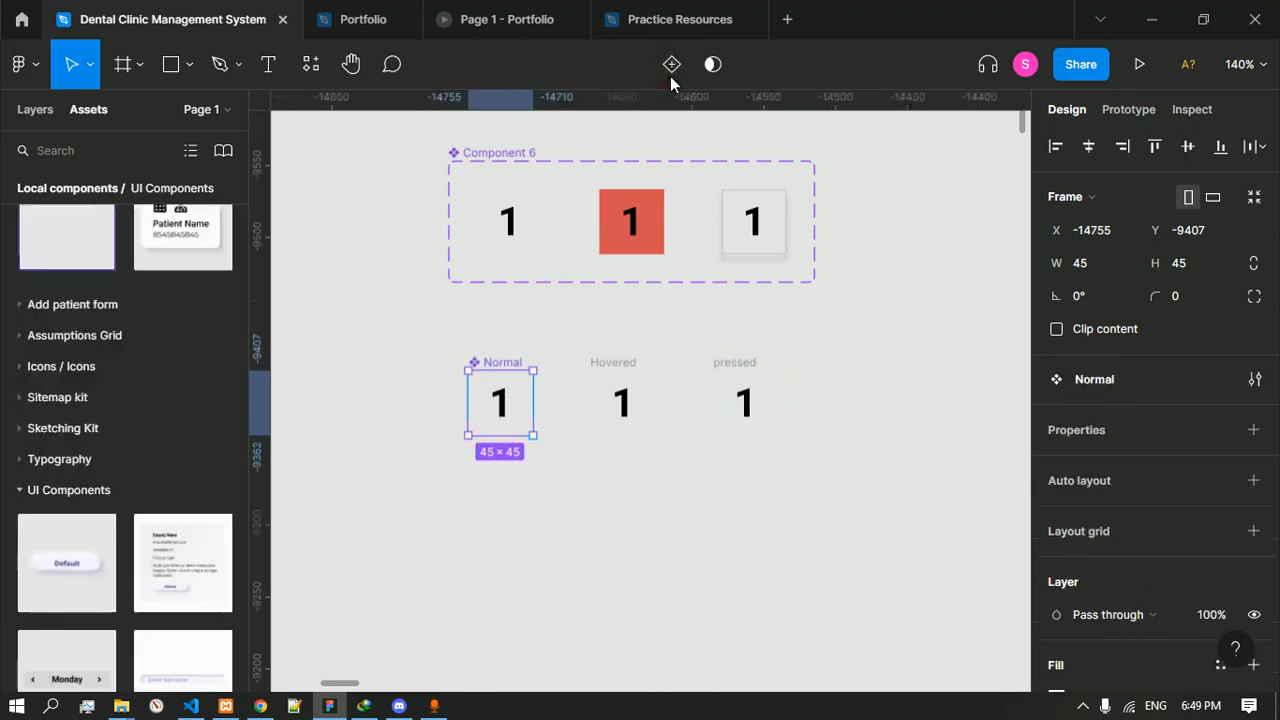
click(618, 395)
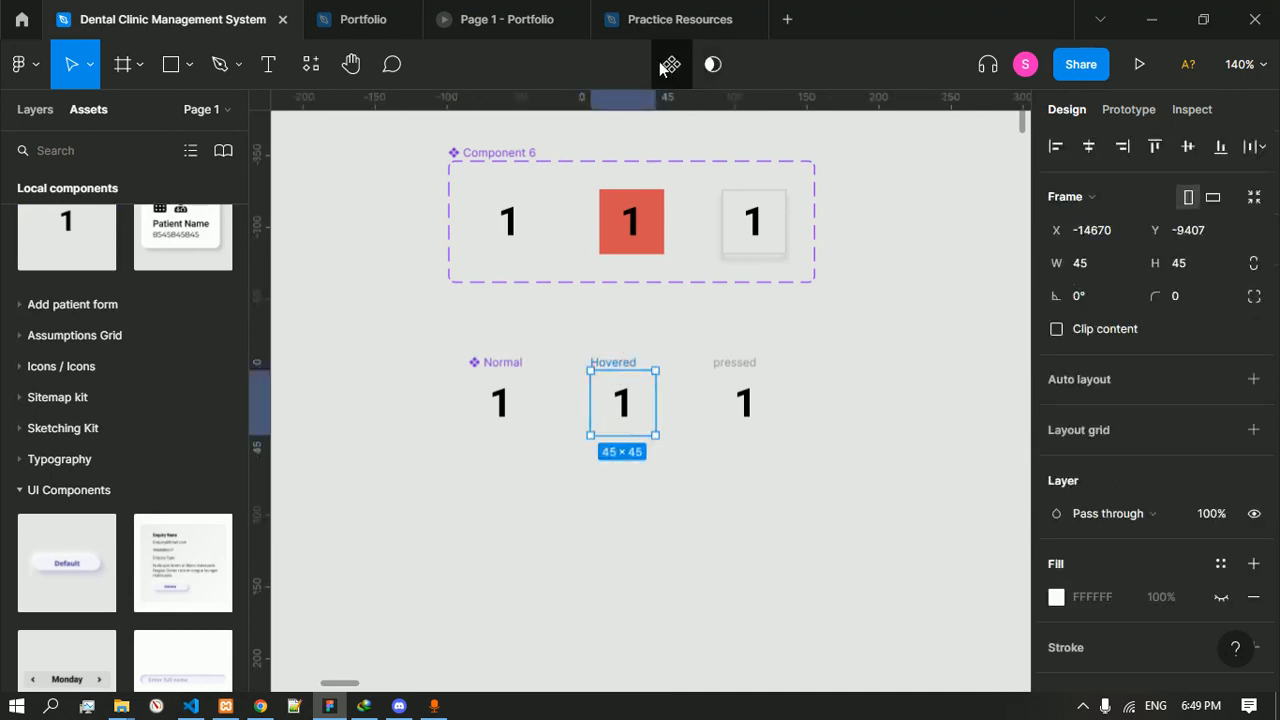
click(670, 66)
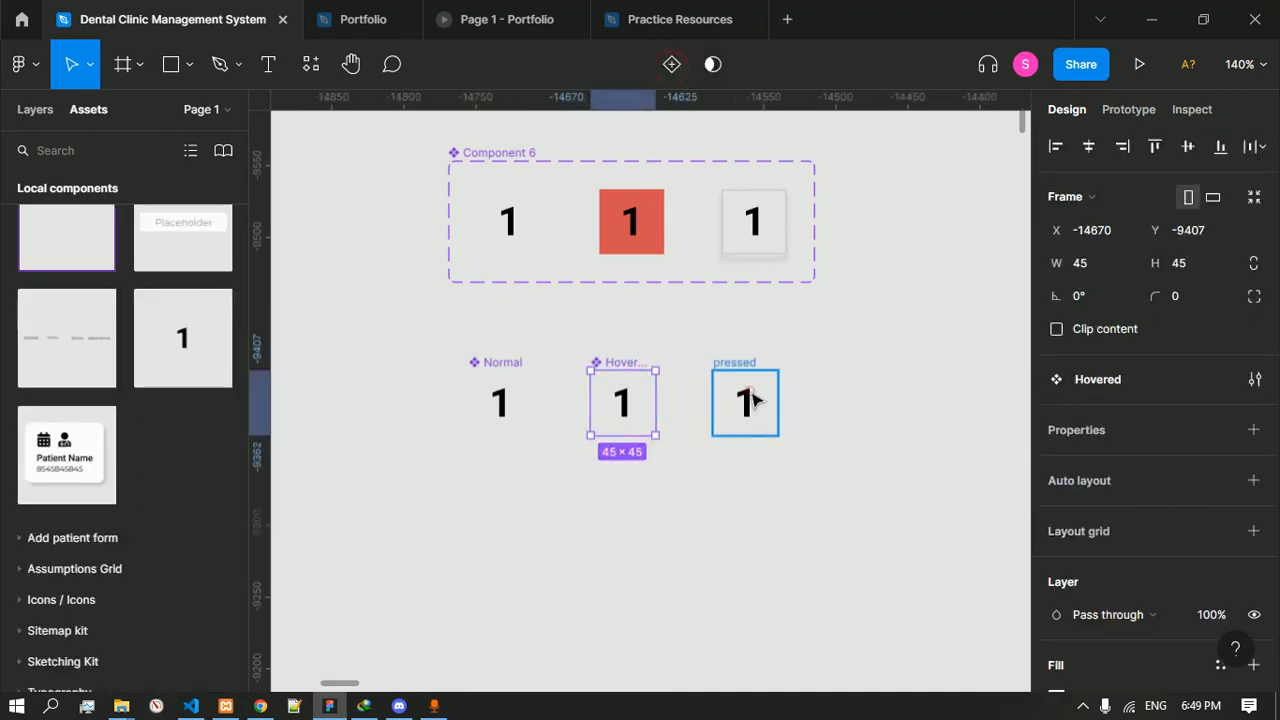
click(752, 400)
click(669, 66)
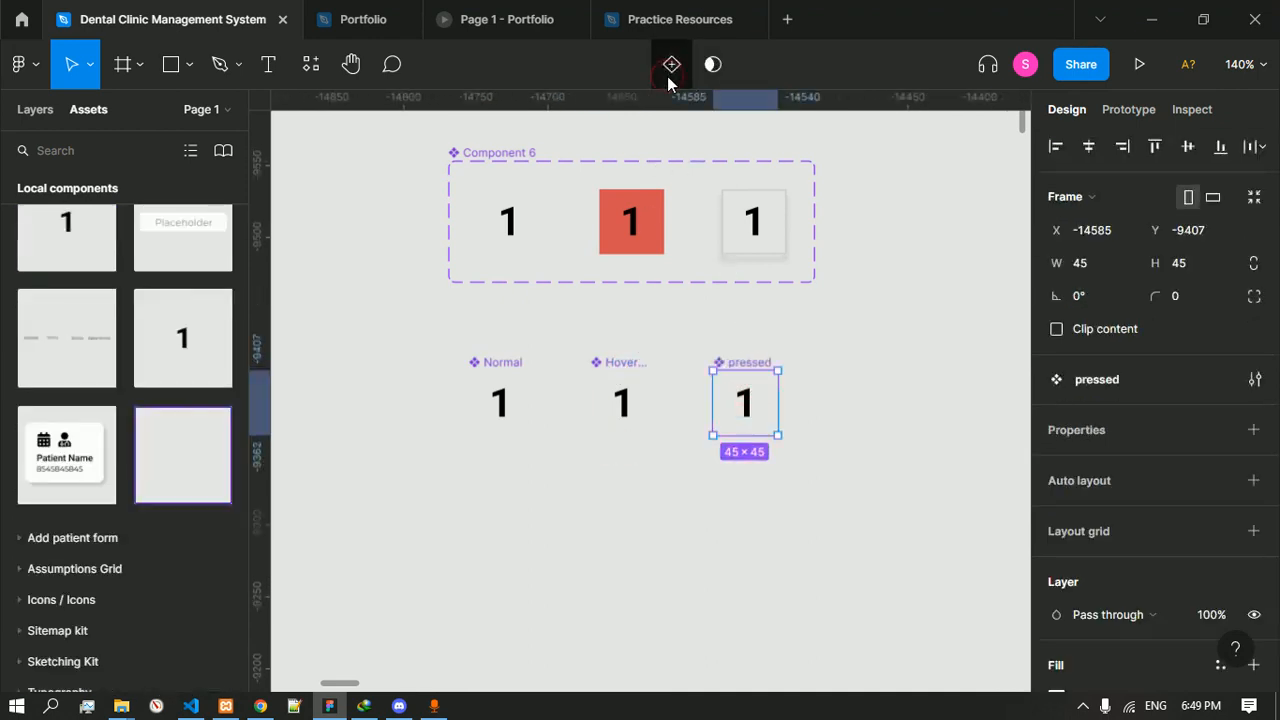
- Combine the lower Normal, Hovered and pressed components as variants of one component set
shift+click(622, 402)
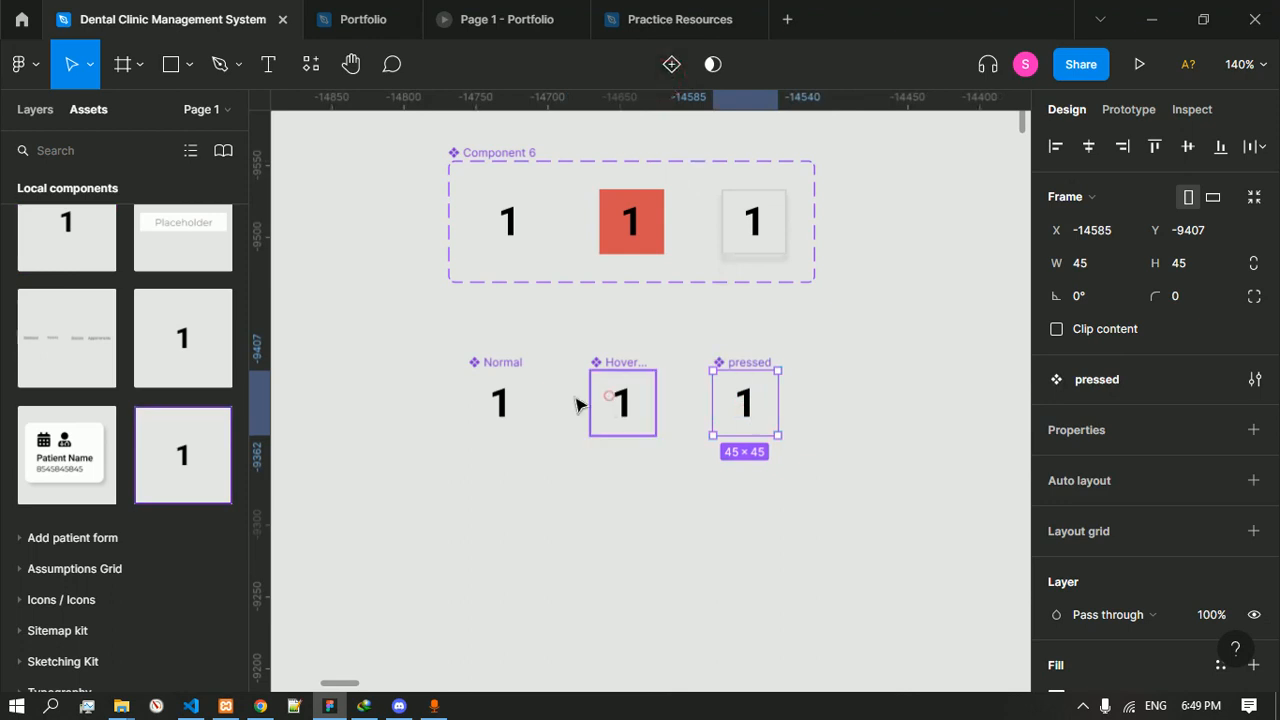
shift+click(501, 400)
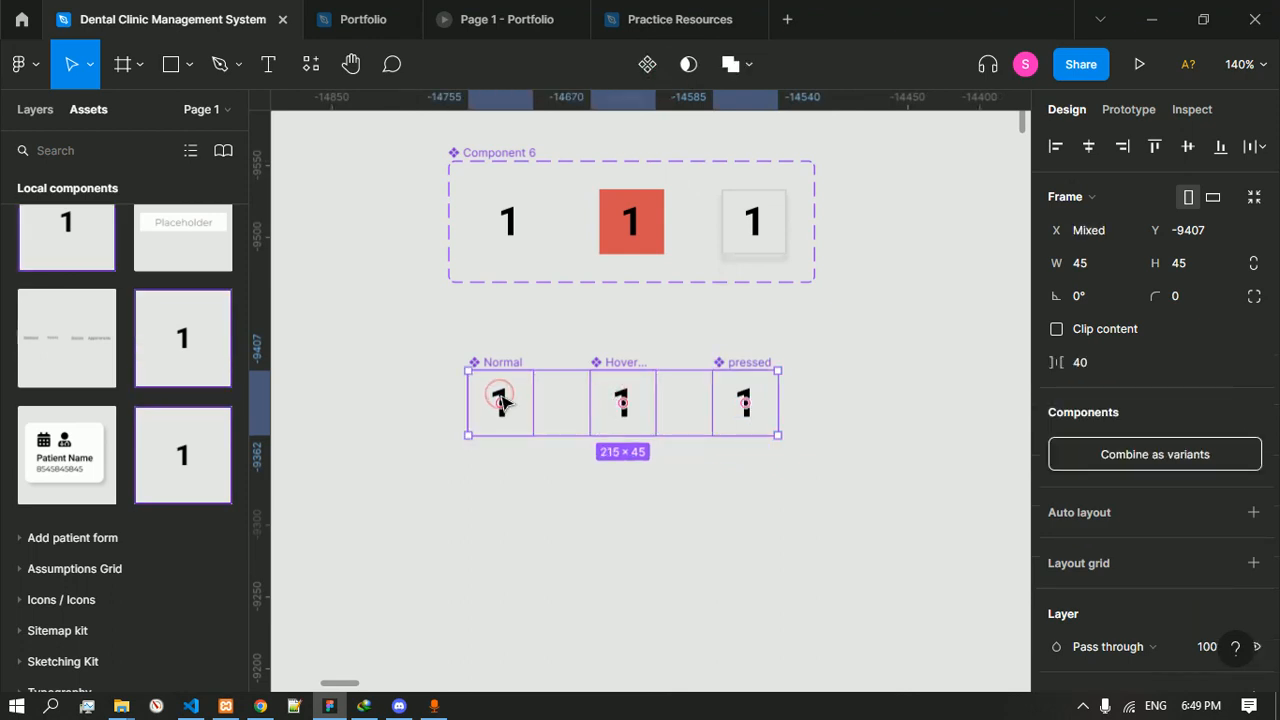
click(1152, 454)
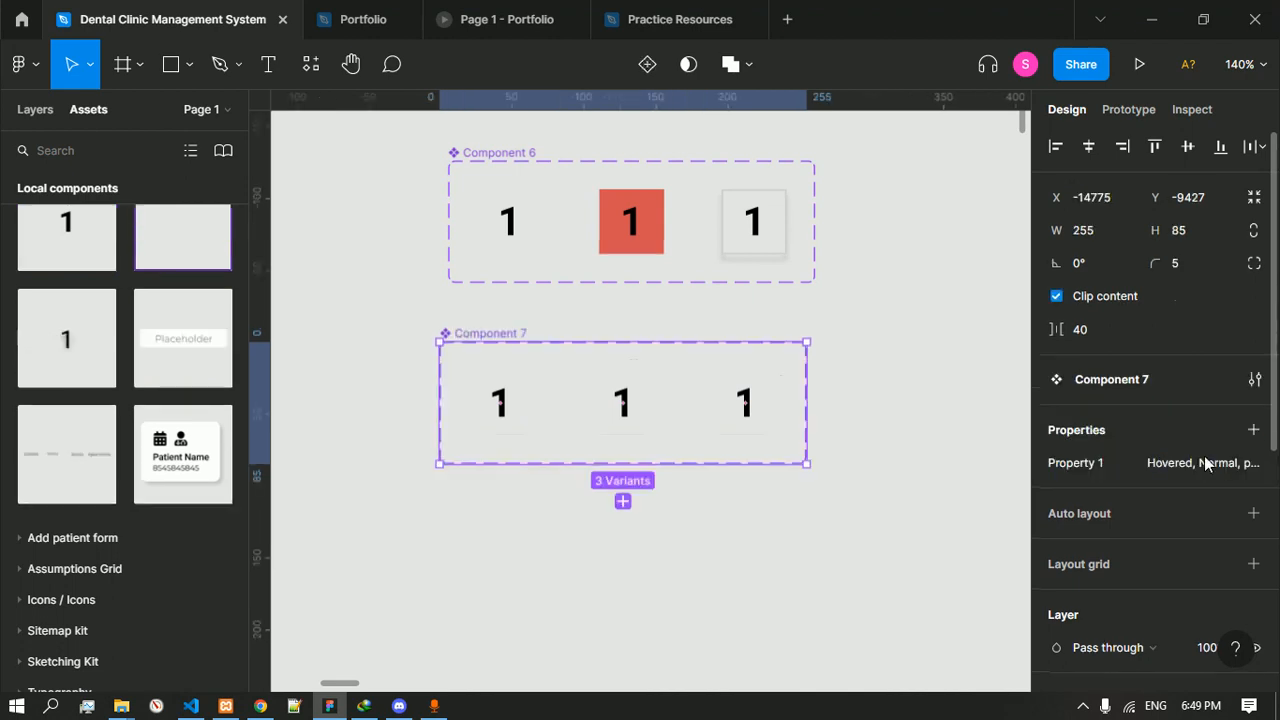
- Check the Property 1 value of each variant in the lower component set
click(1201, 464)
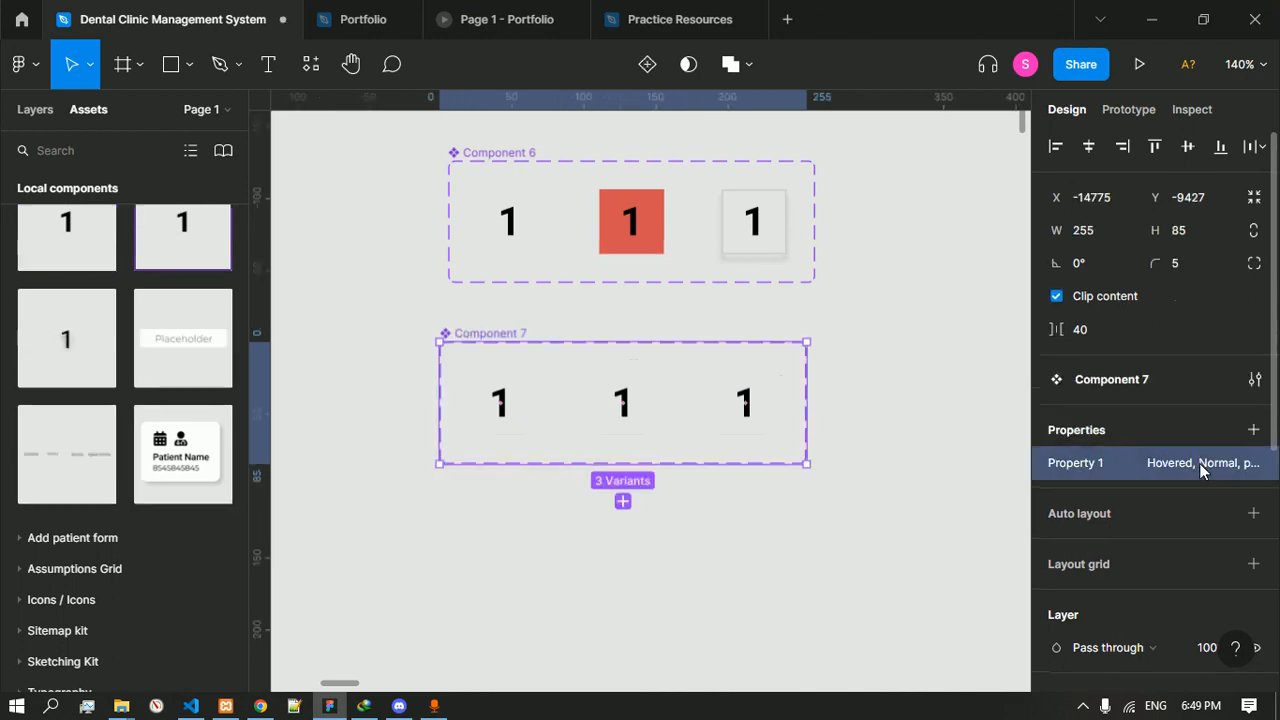
click(720, 405)
click(610, 405)
click(528, 402)
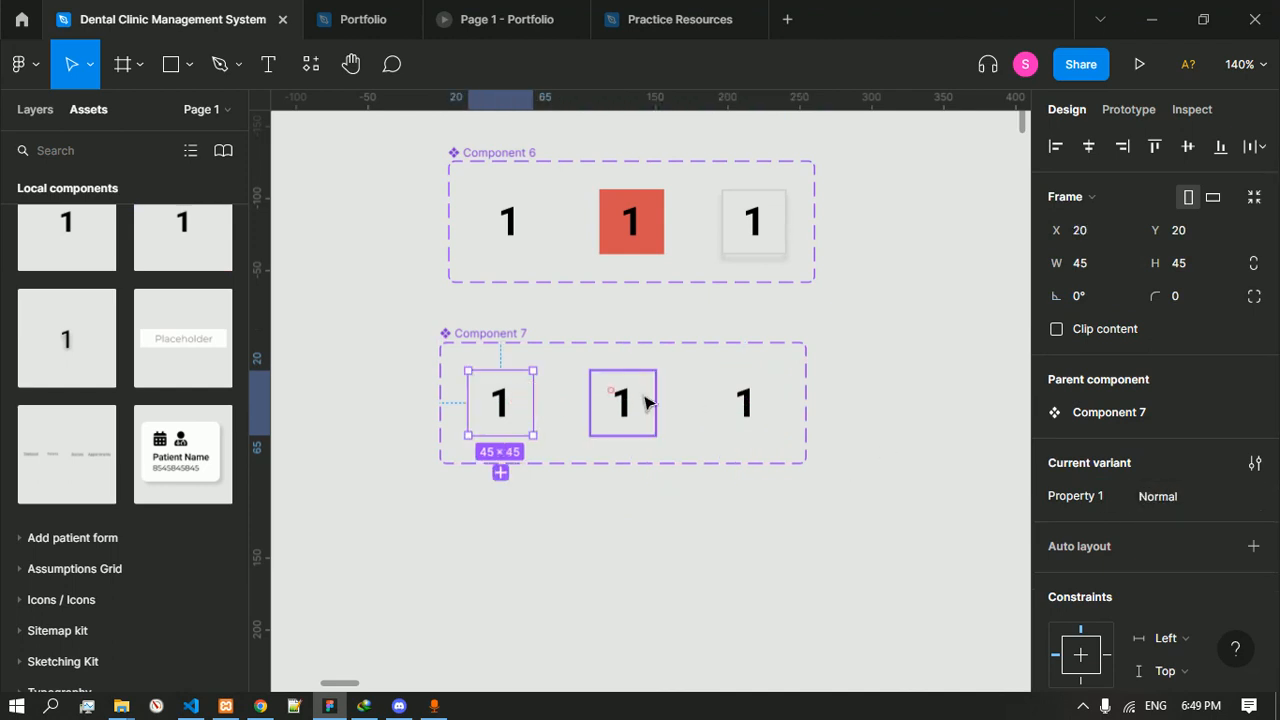
click(611, 392)
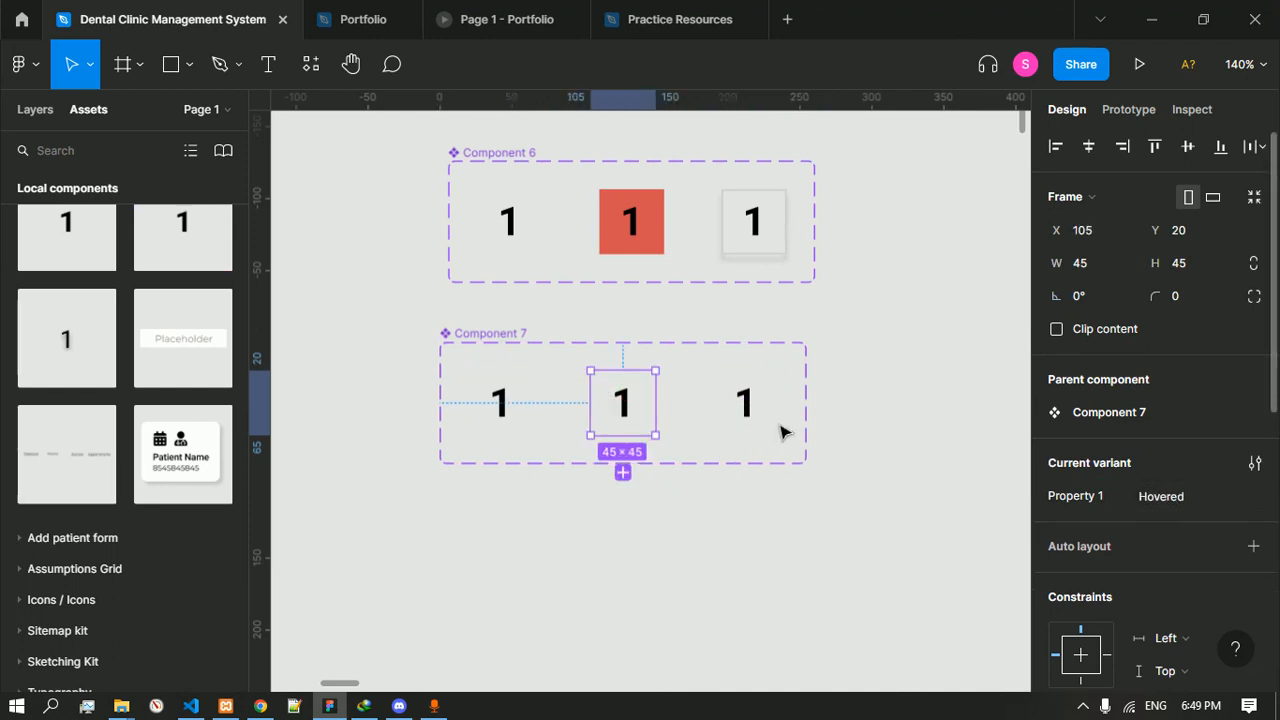
click(726, 420)
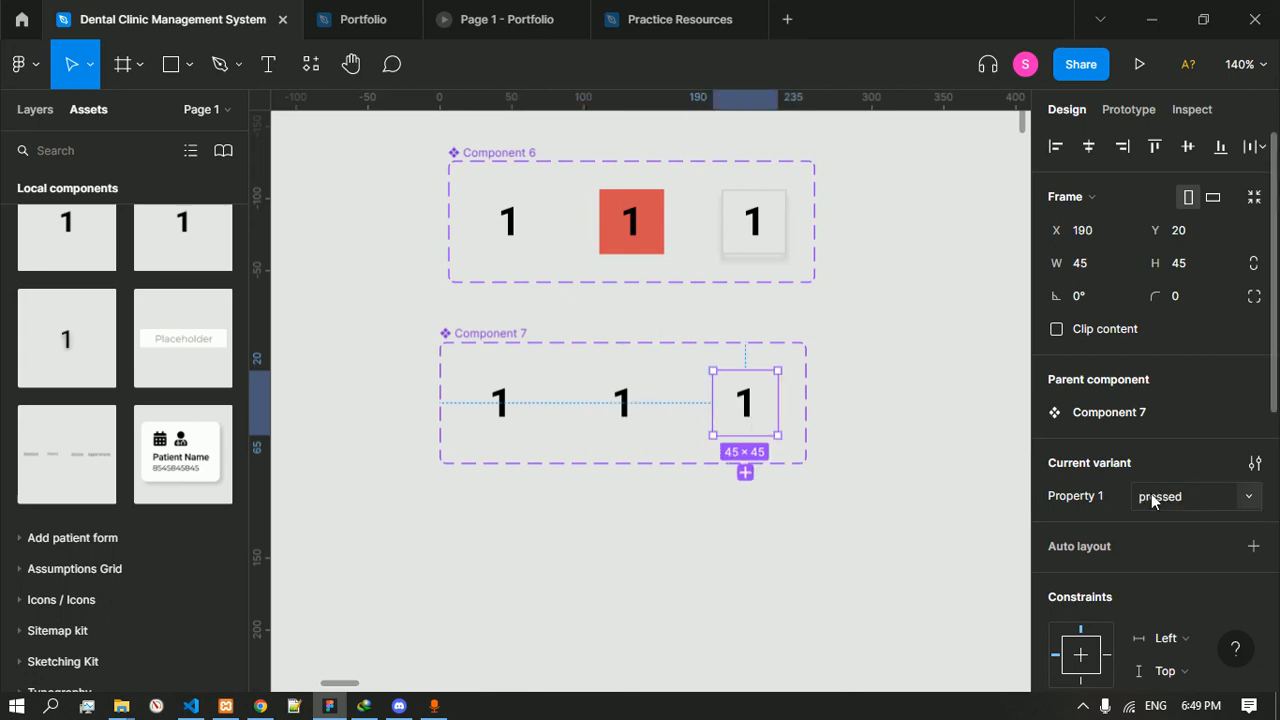
- Give the Hovered variant of the lower component set a solid red fill, E53535 at 100% opacity
click(630, 416)
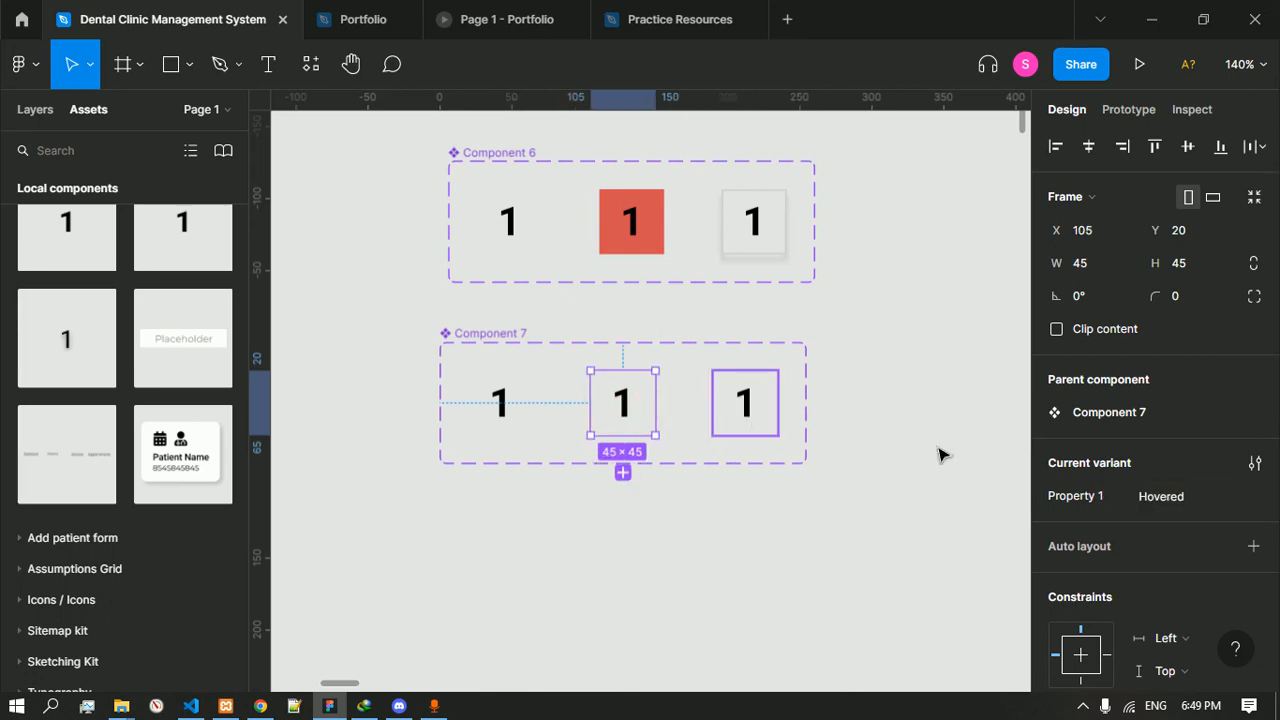
scroll(1163, 486, down, 4)
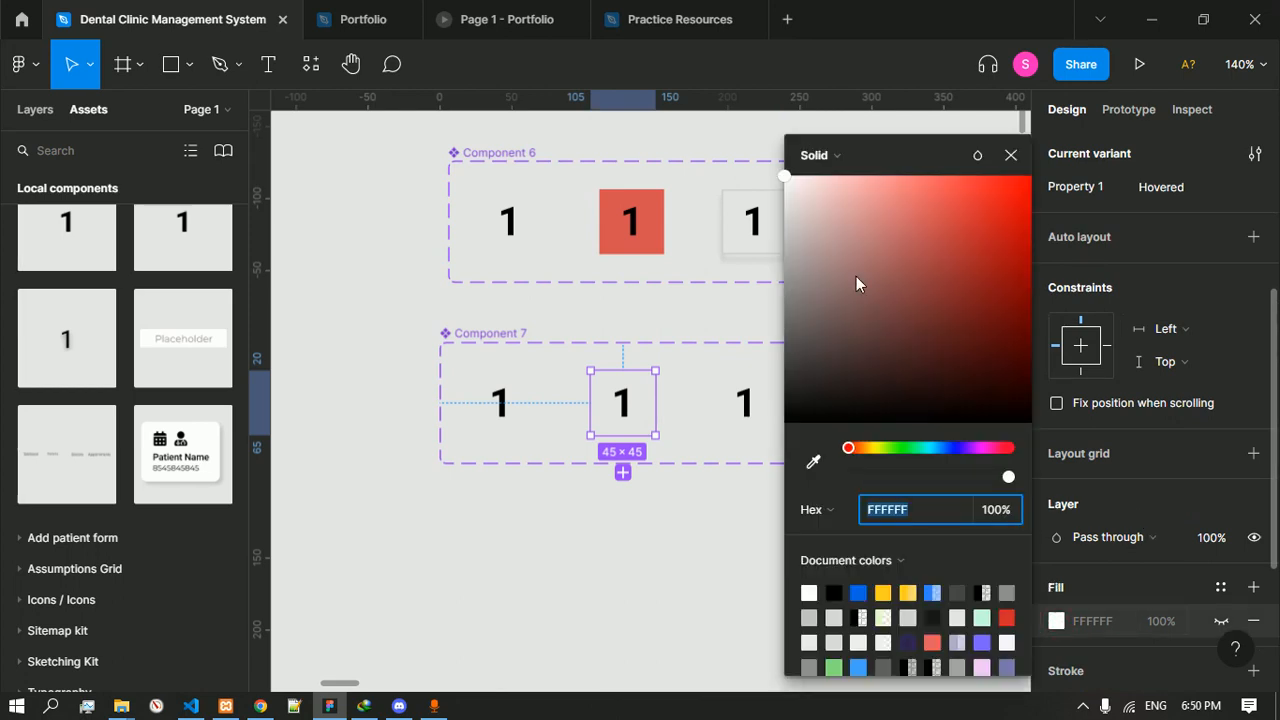
click(854, 268)
click(991, 181)
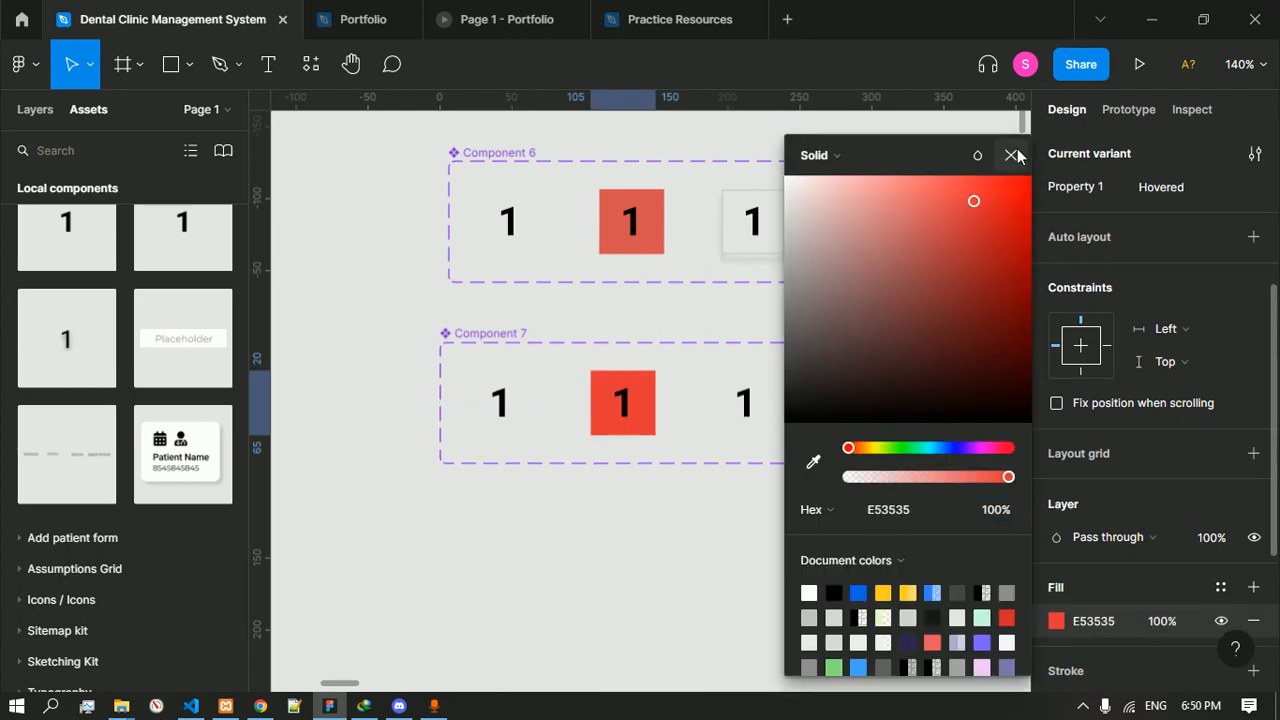
click(1011, 155)
- Add a black inside stroke of width 1 at 10% opacity to the pressed variant of the lower component set
click(741, 404)
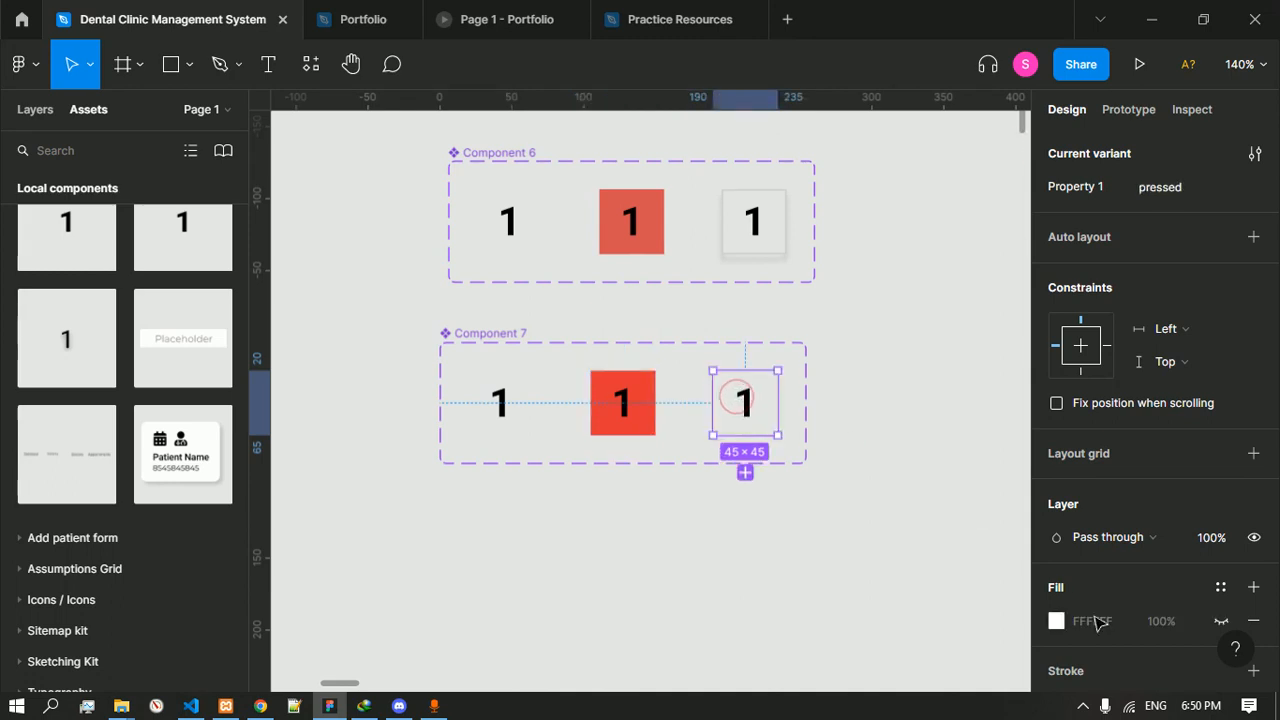
scroll(1146, 541, down, 3)
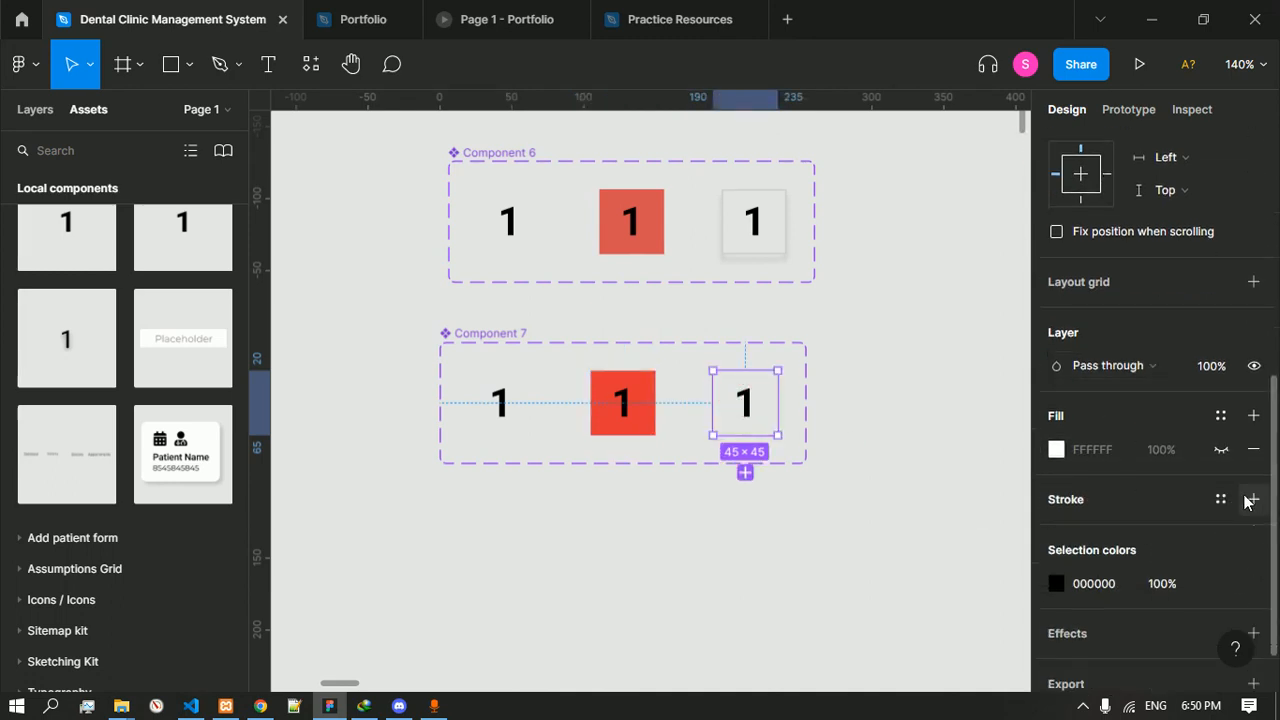
click(1254, 499)
click(1174, 537)
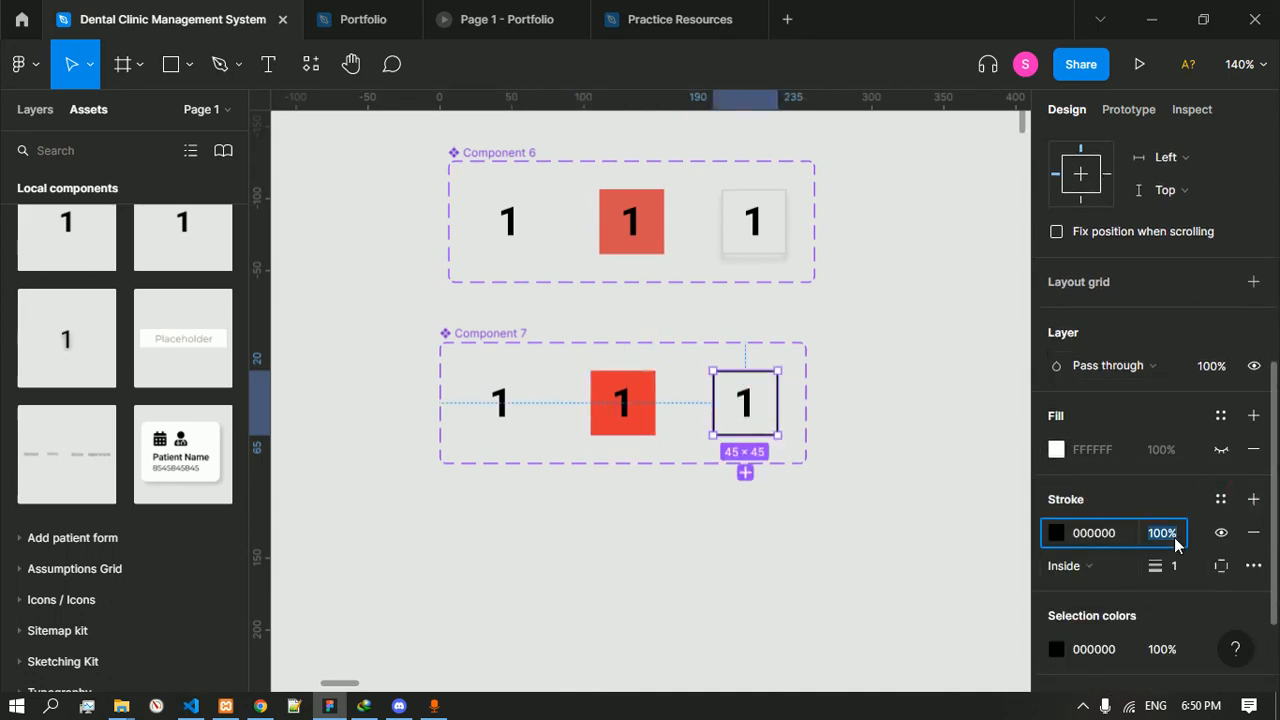
text(10)
key(Return)
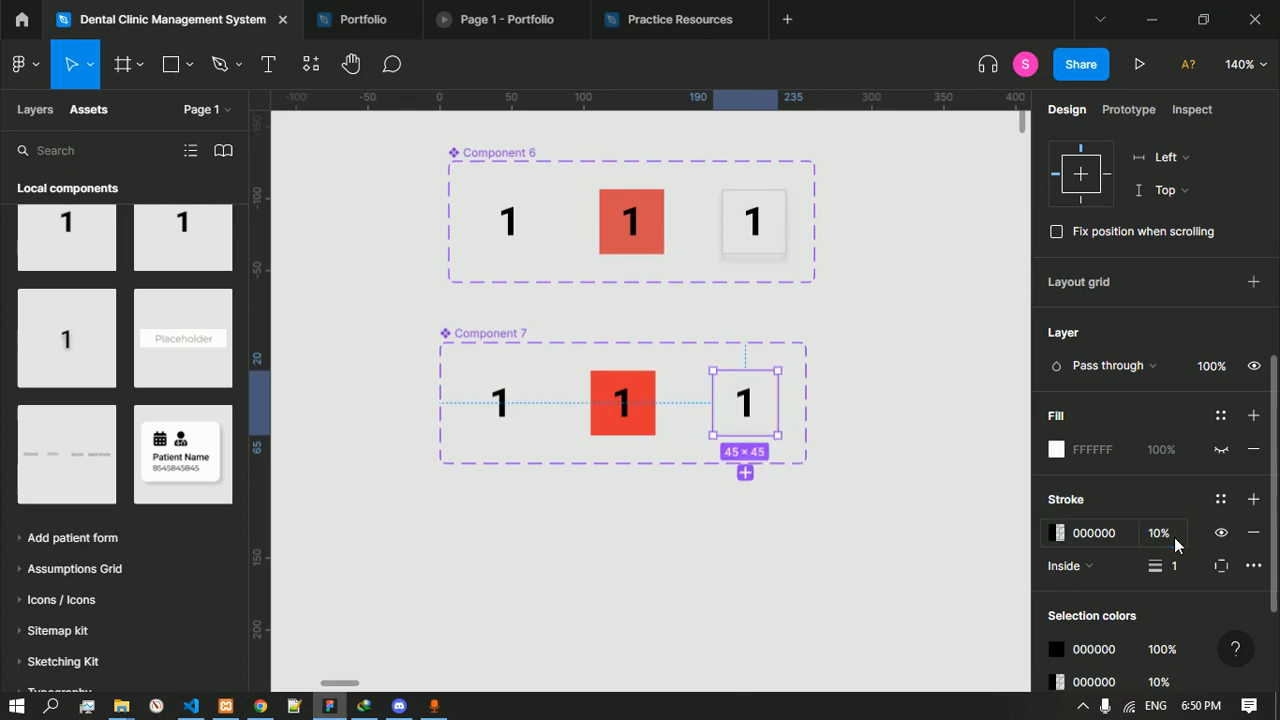
- Add a drop shadow effect to the lower pressed variant and clear the selection
scroll(1121, 528, down, 2)
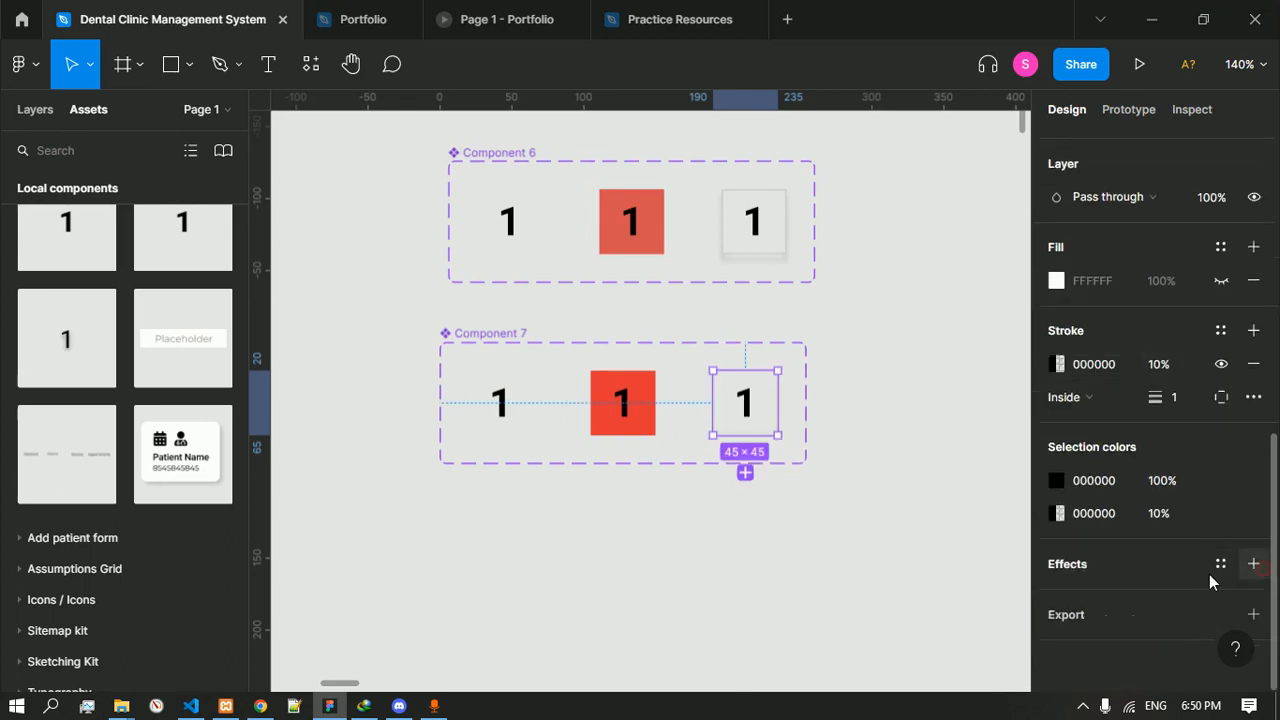
click(1253, 563)
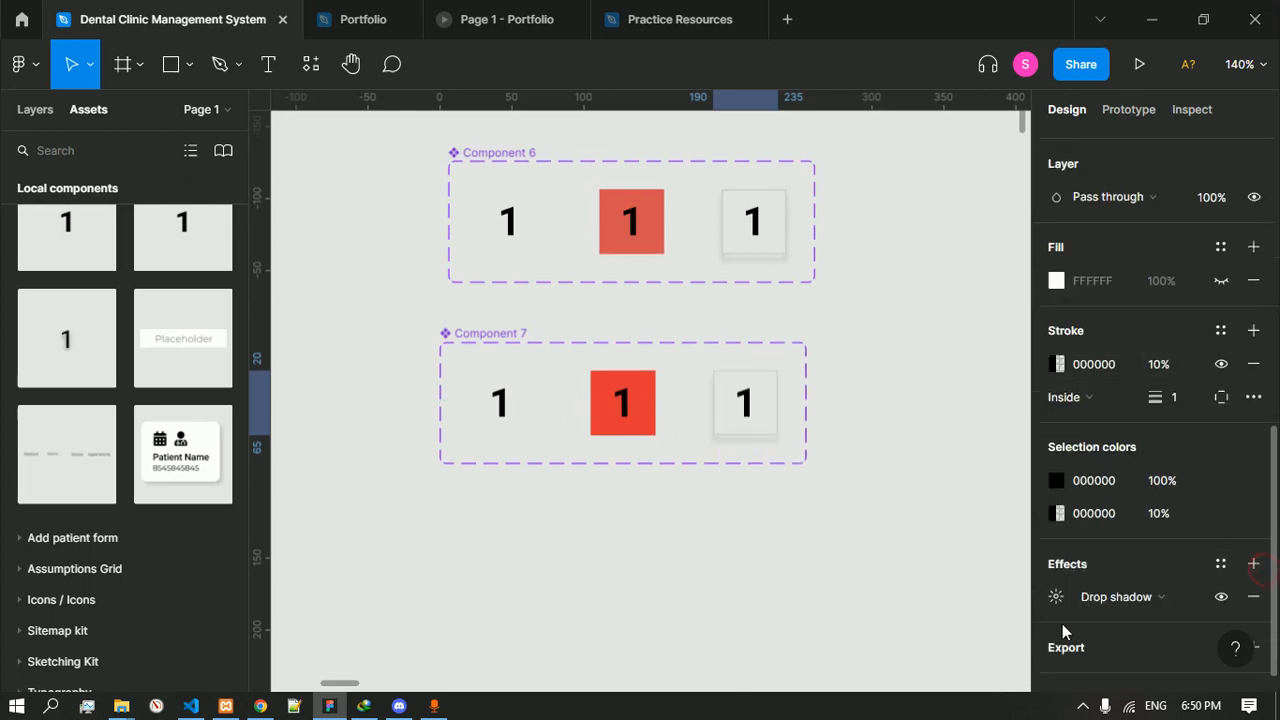
click(692, 525)
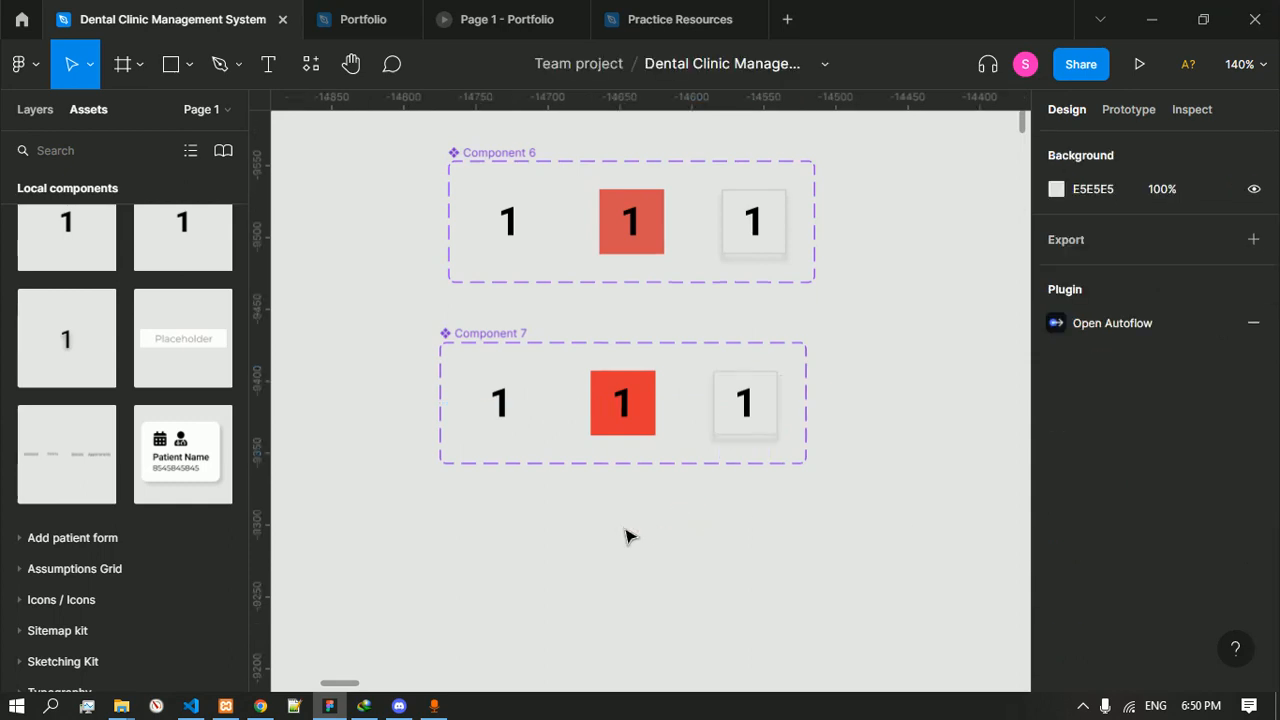